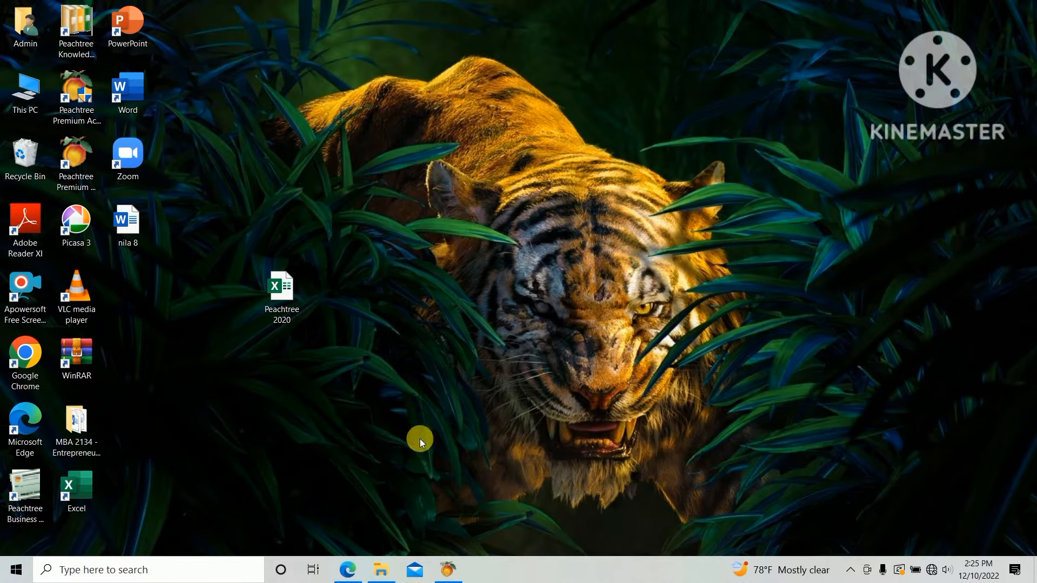
Open the Pay Bill payments window from the Vendors & Purchases tasks.
{"action": "left_click", "coordinate": [347, 570]}
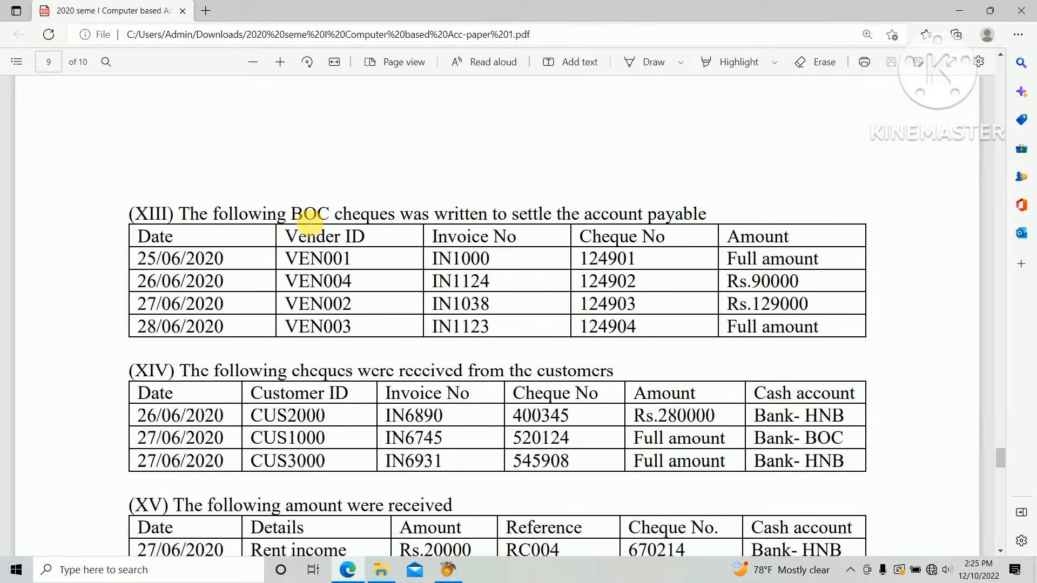
{"action": "key", "text": "alt+Tab"}
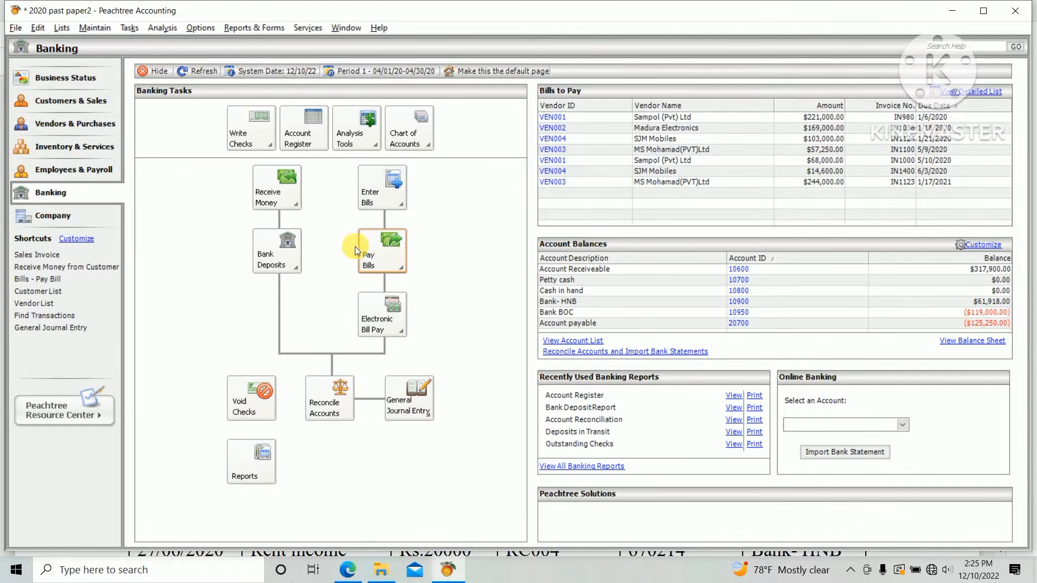
{"action": "left_click", "coordinate": [77, 128]}
{"action": "left_click", "coordinate": [328, 265]}
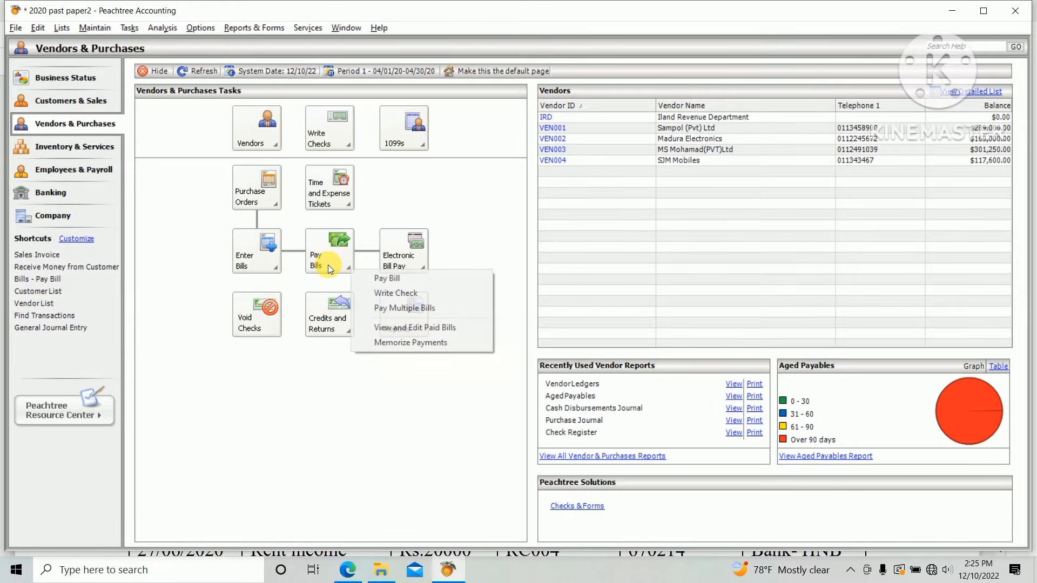
{"action": "left_click", "coordinate": [420, 279]}
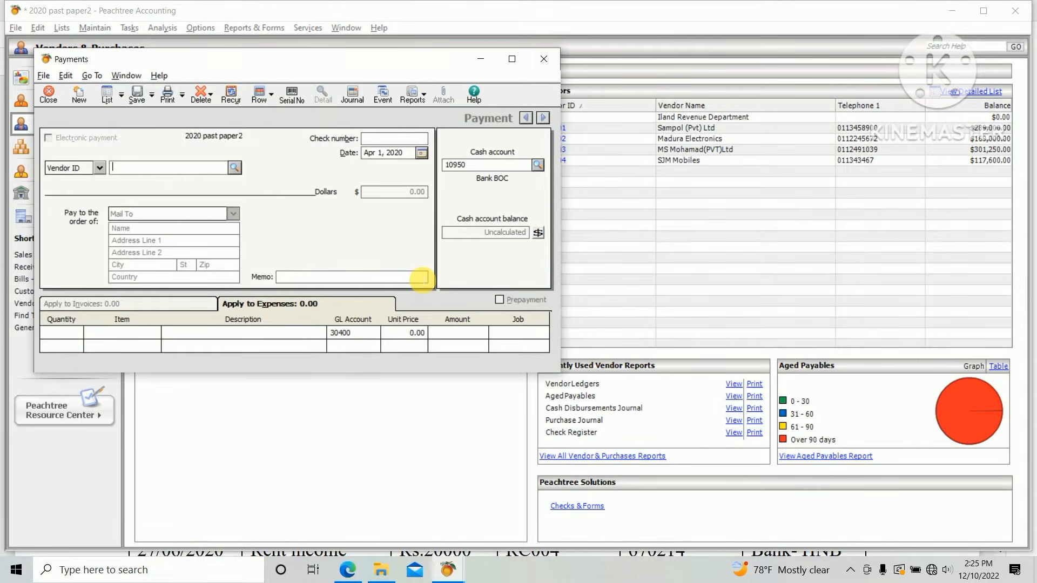
Select vendor VEN001 for the payment, following the first cheque in the exam paper.
{"action": "key", "text": "alt+Tab"}
{"action": "key", "text": "Tab"}
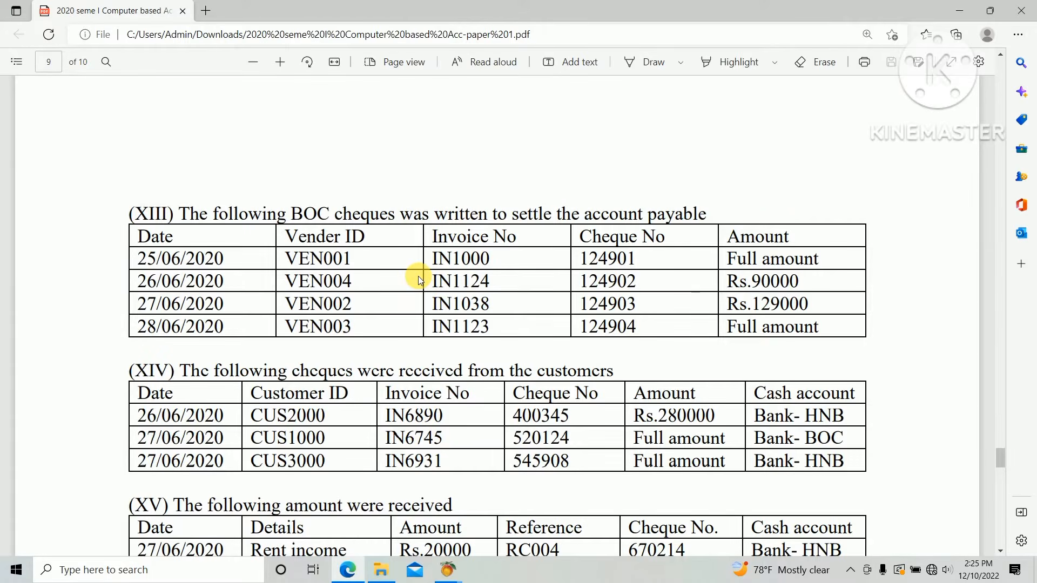
{"action": "key", "text": "alt+Tab"}
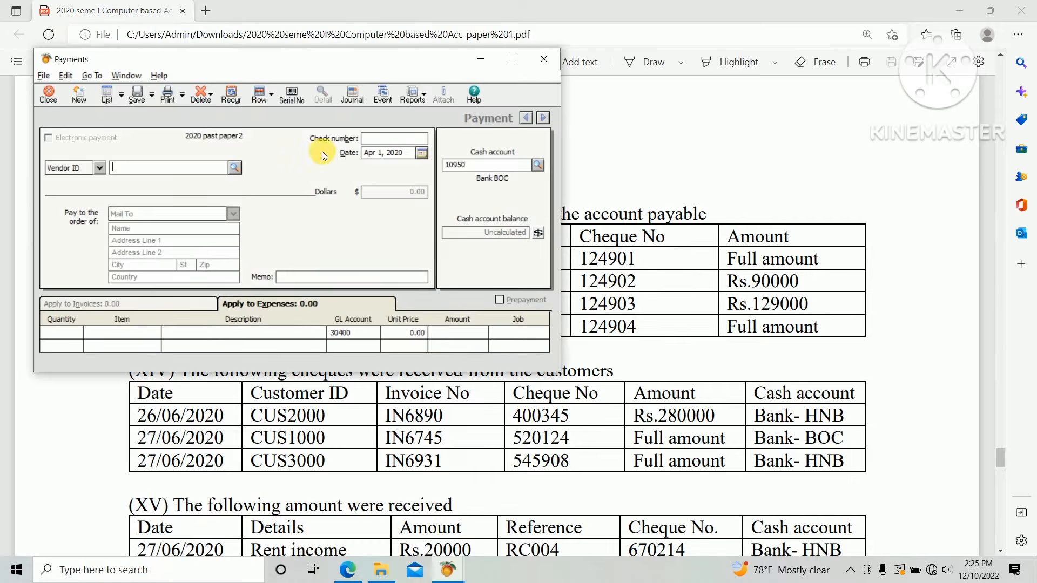
{"action": "left_click", "coordinate": [234, 170]}
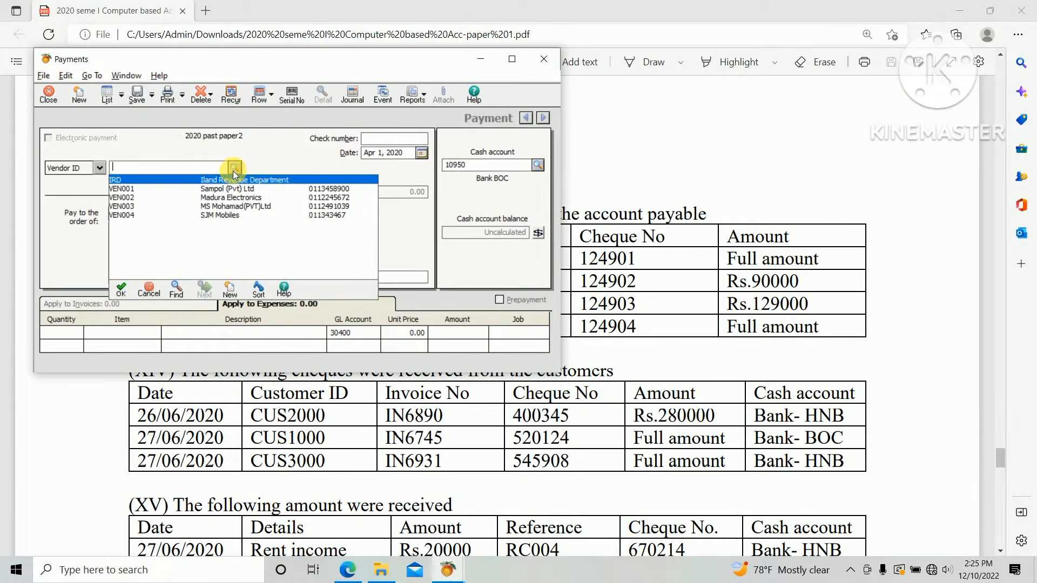
{"action": "double_click", "coordinate": [194, 189]}
Set the payment date to June 25, 2020.
{"action": "key", "text": "alt+Tab"}
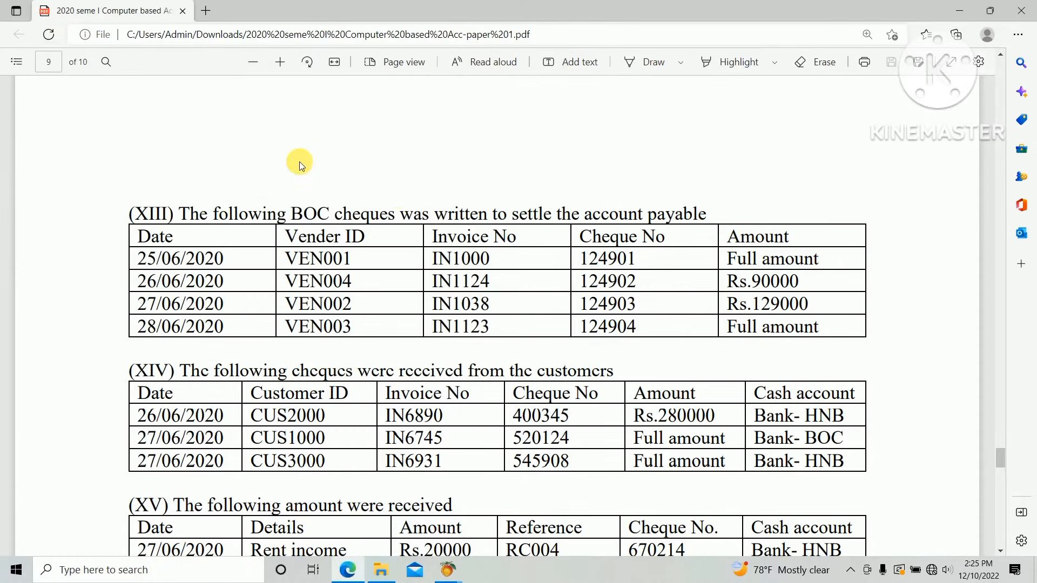
{"action": "key", "text": "alt+Tab"}
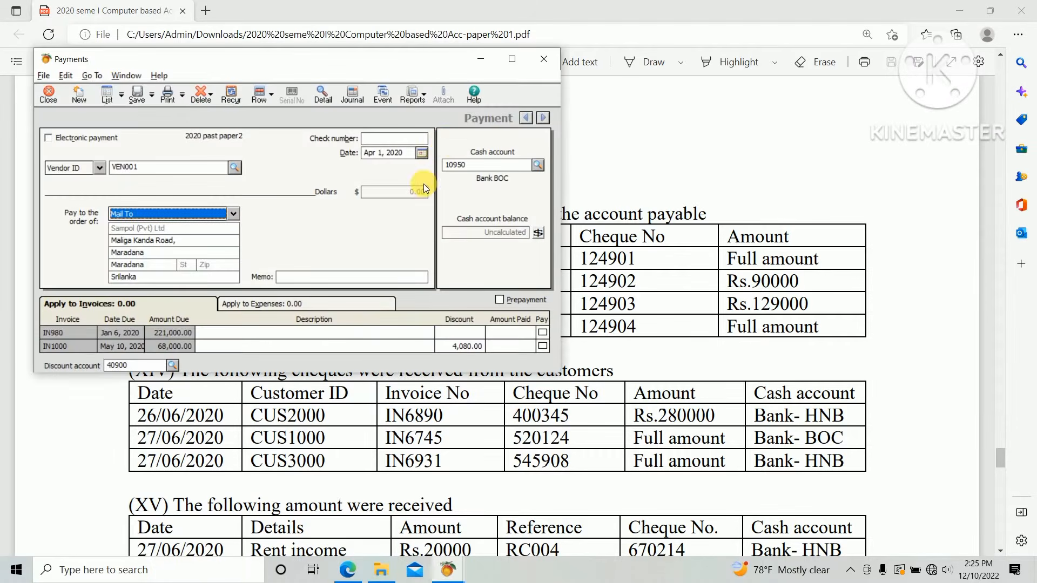
{"action": "left_click", "coordinate": [421, 153]}
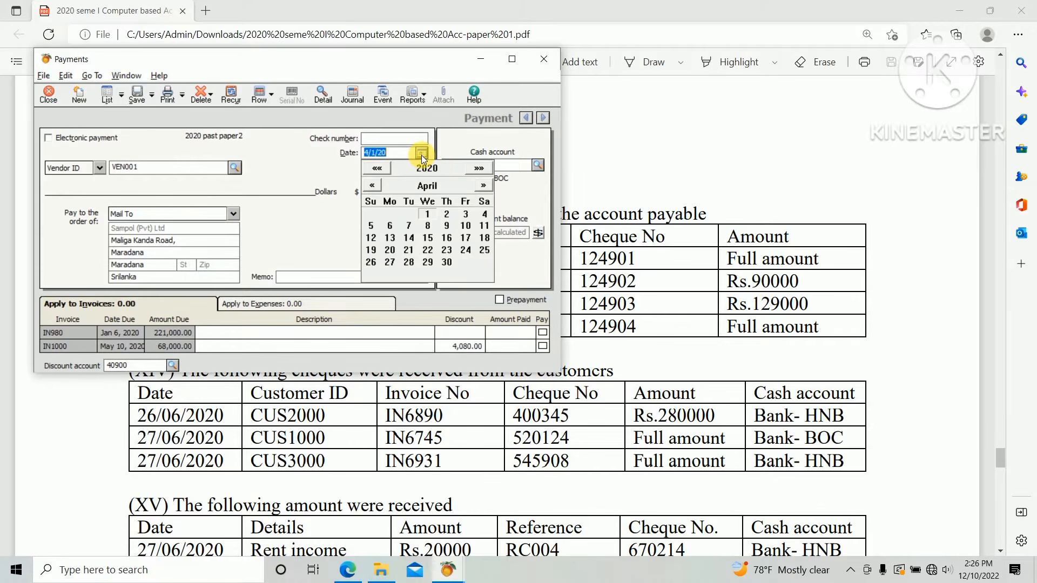
{"action": "left_click", "coordinate": [480, 185]}
{"action": "left_click", "coordinate": [481, 185]}
{"action": "left_click", "coordinate": [446, 250]}
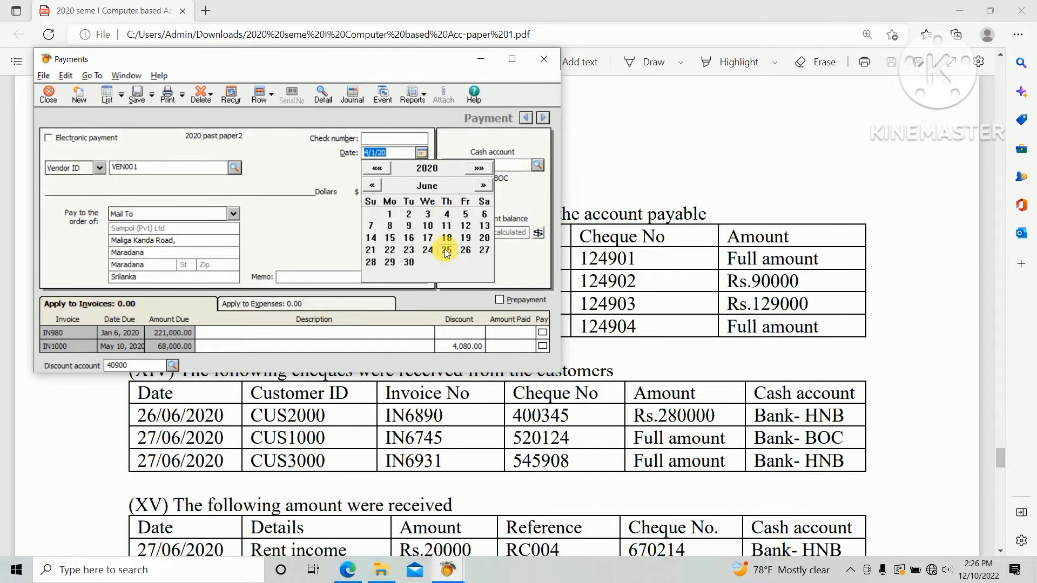
{"action": "key", "text": "alt+Tab"}
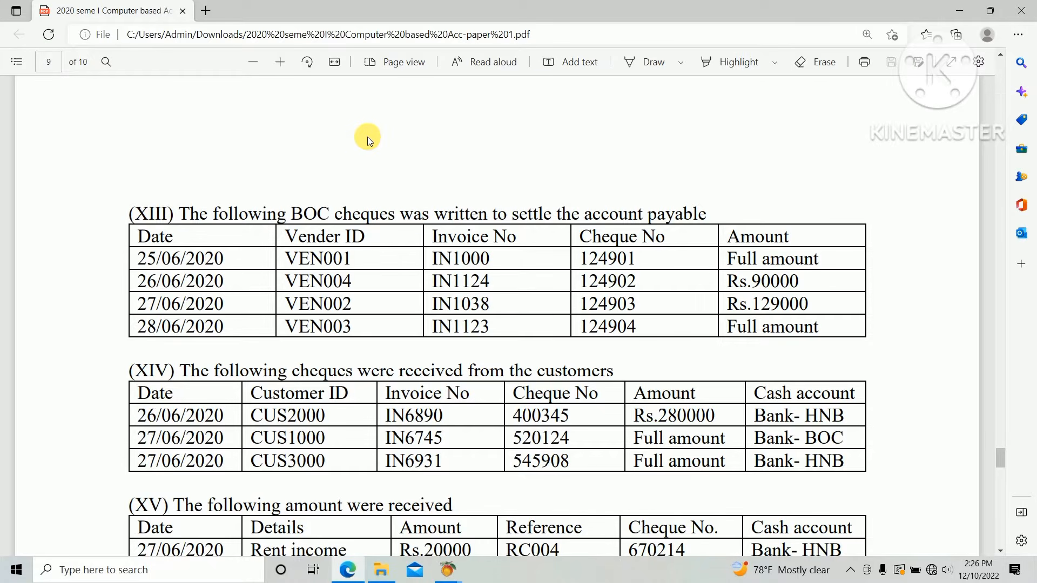
{"action": "key", "text": "alt+Tab"}
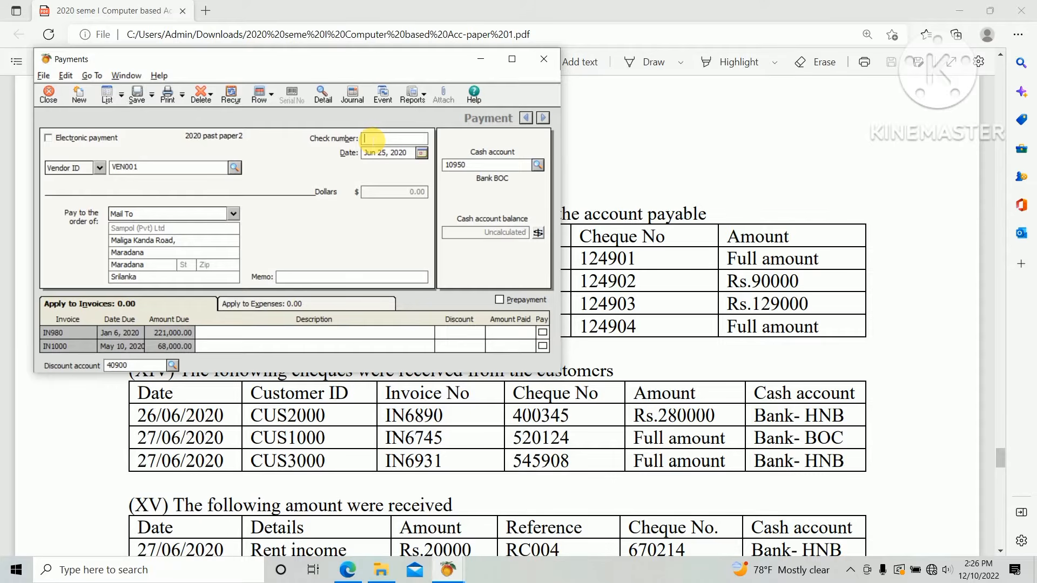
Enter check number 124901.
{"action": "type", "text": "124901"}
{"action": "key", "text": "Tab"}
Mark invoice IN1000 to be paid in full.
{"action": "key", "text": "alt+Tab"}
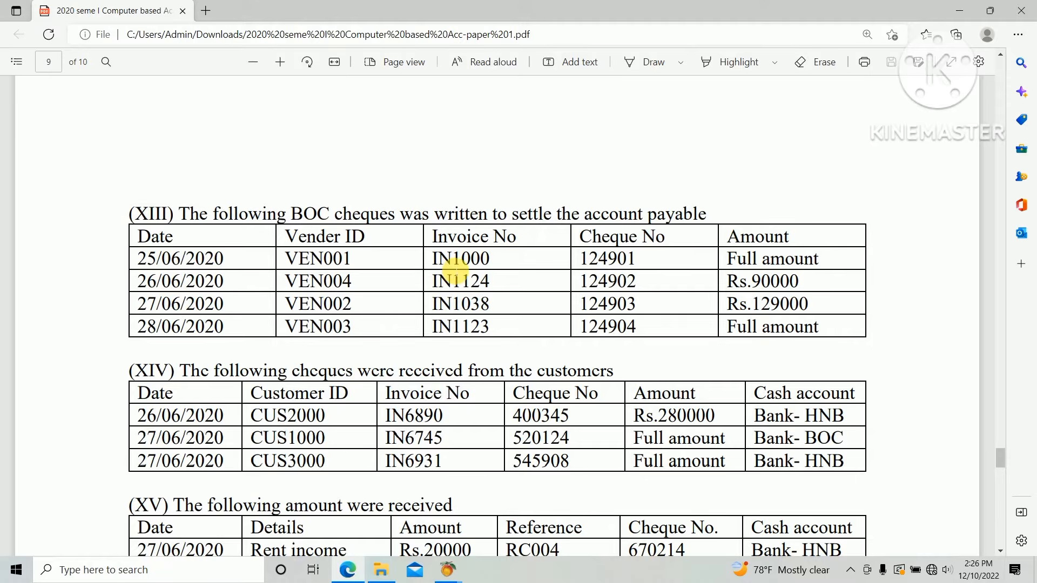
{"action": "key", "text": "alt+Tab"}
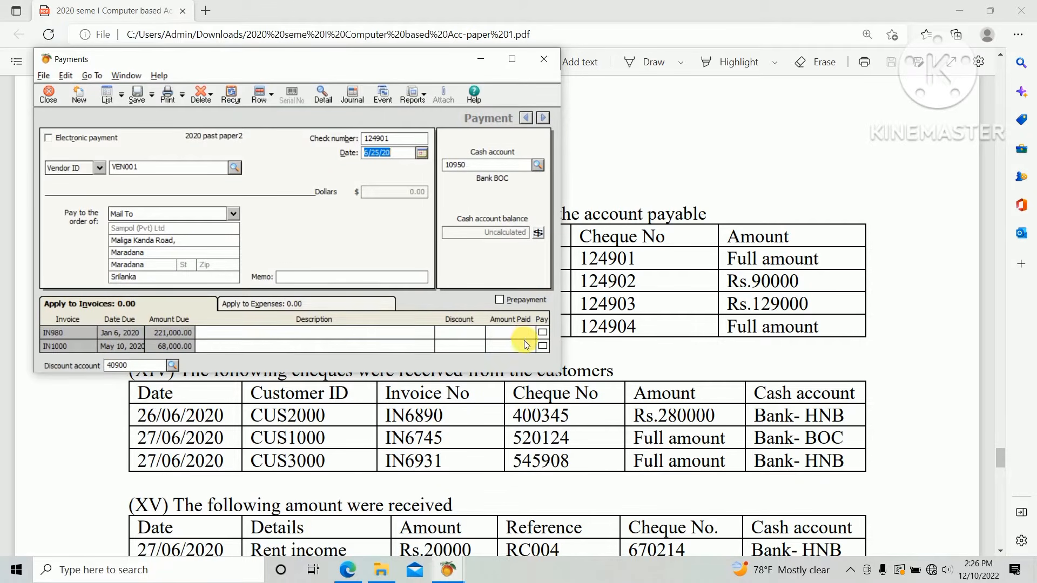
{"action": "key", "text": "alt+Tab"}
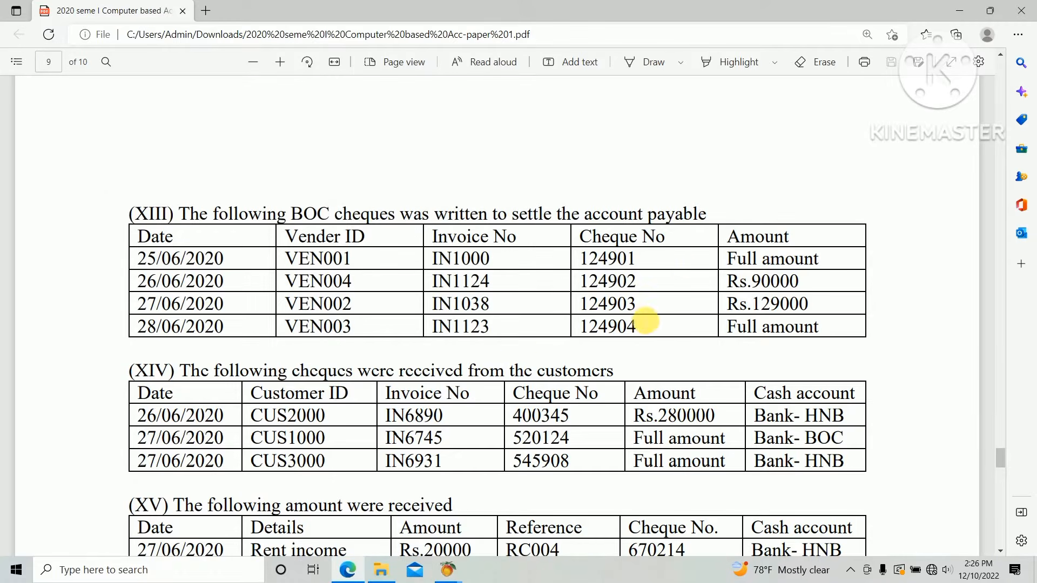
{"action": "key", "text": "alt+Tab"}
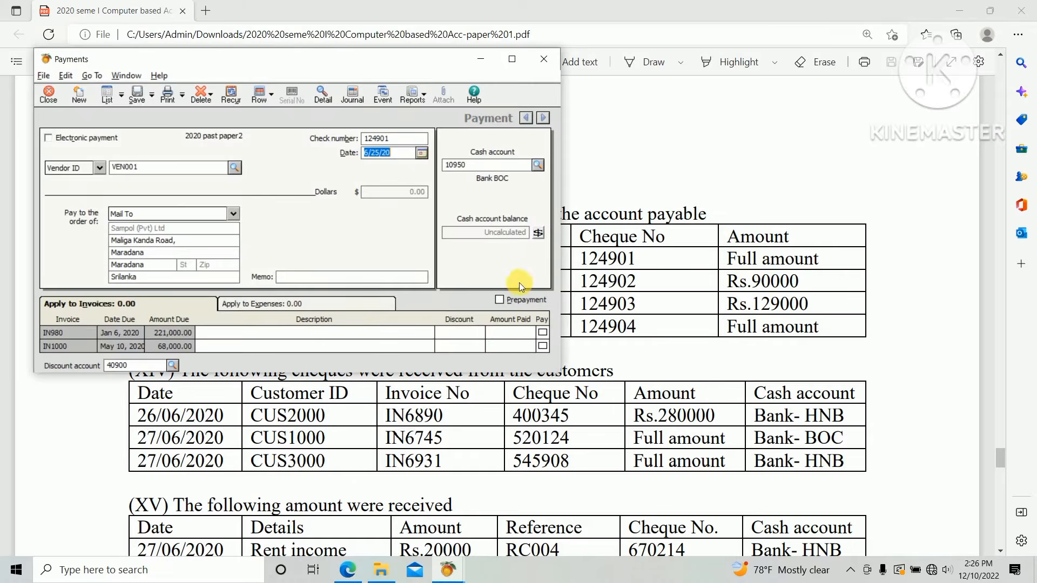
{"action": "left_click", "coordinate": [543, 346]}
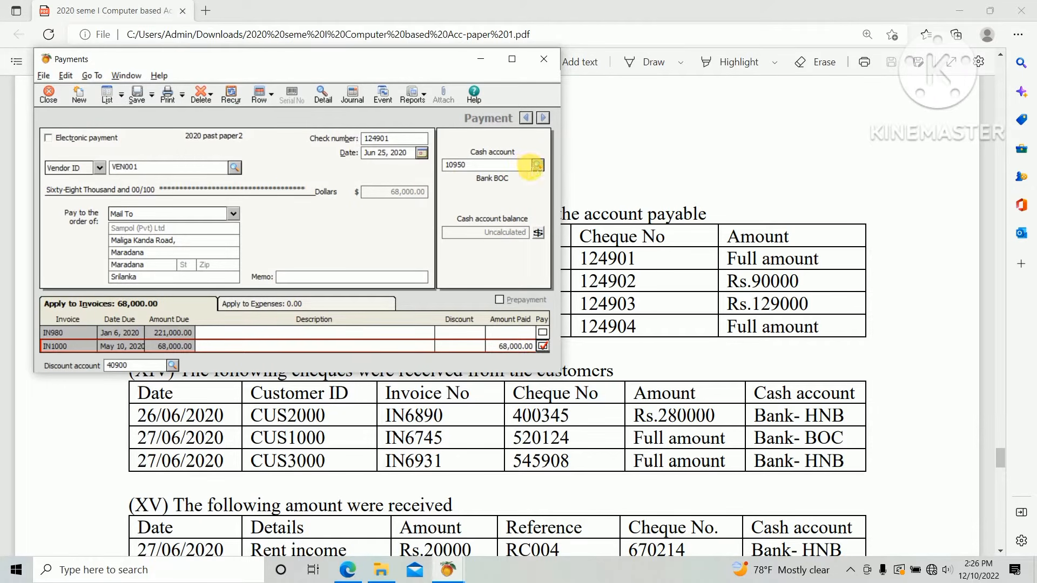
Select cash account 10950 Bank BOC and save the payment.
{"action": "key", "text": "alt+Tab"}
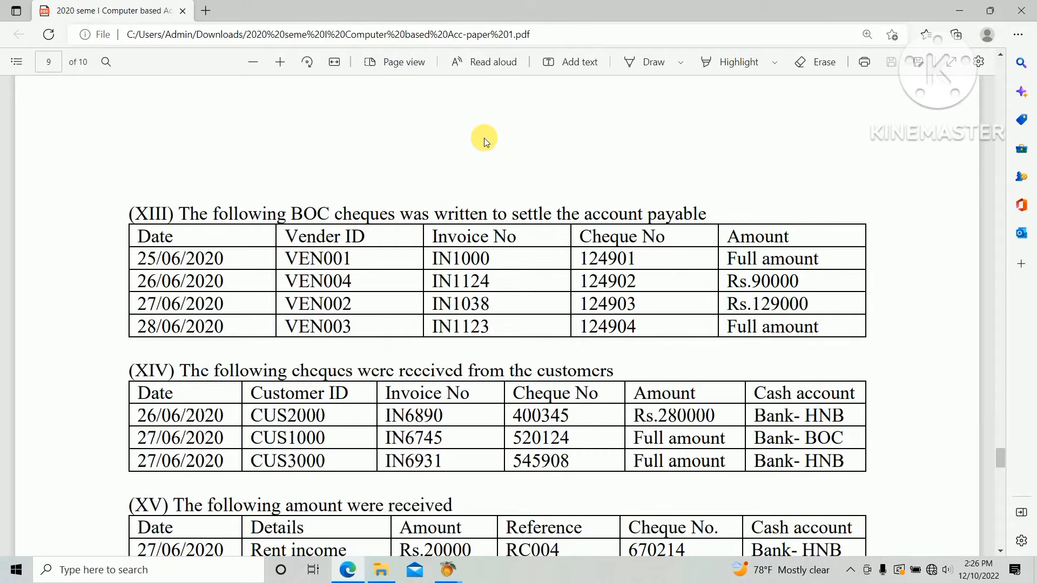
{"action": "key", "text": "alt+Tab"}
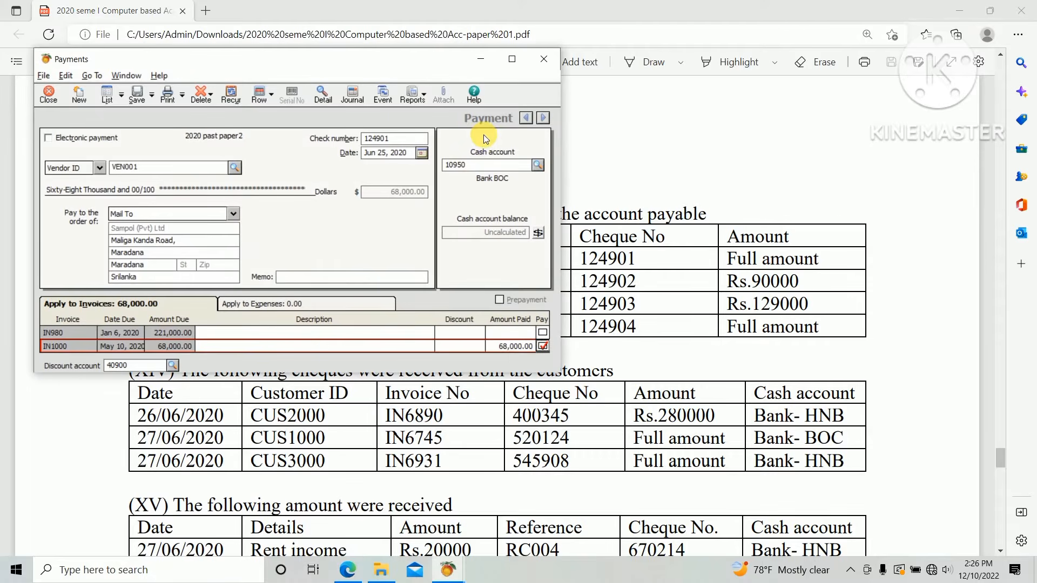
{"action": "left_click", "coordinate": [538, 166]}
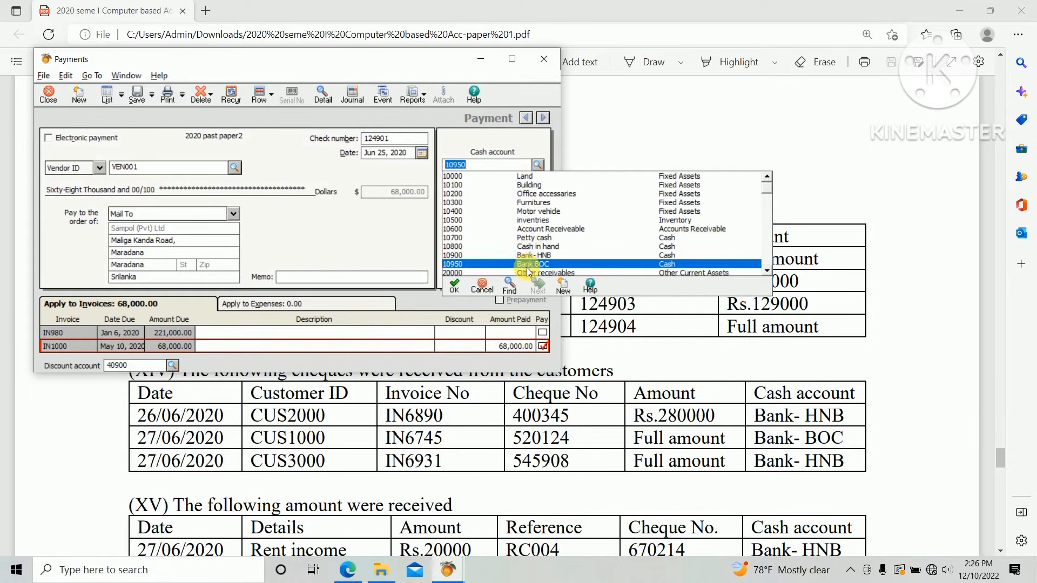
{"action": "left_click", "coordinate": [530, 267]}
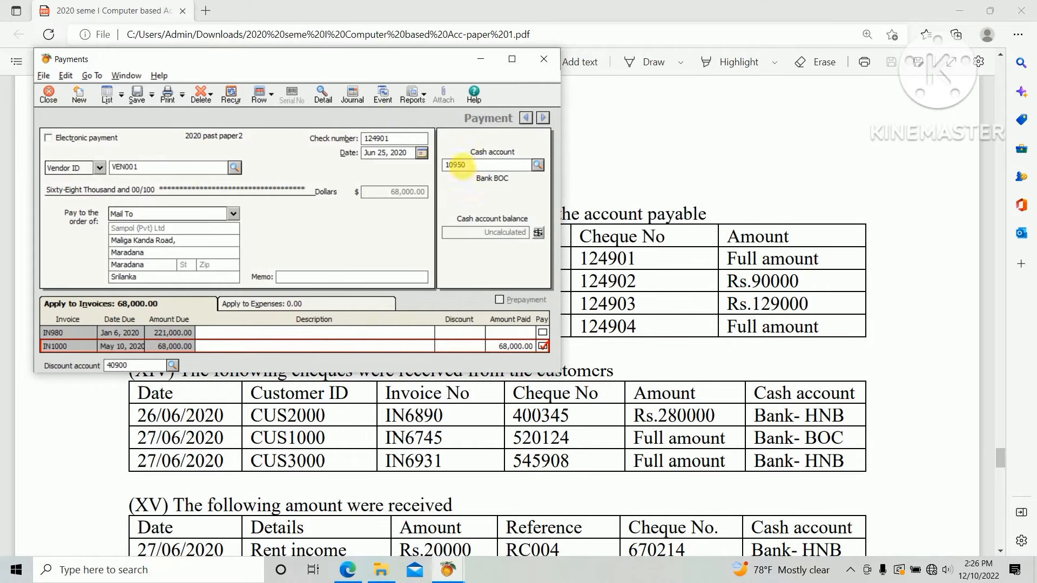
{"action": "left_click", "coordinate": [136, 96]}
Select vendor VEN004 for the next payment with check number 124902.
{"action": "key", "text": "alt+Tab"}
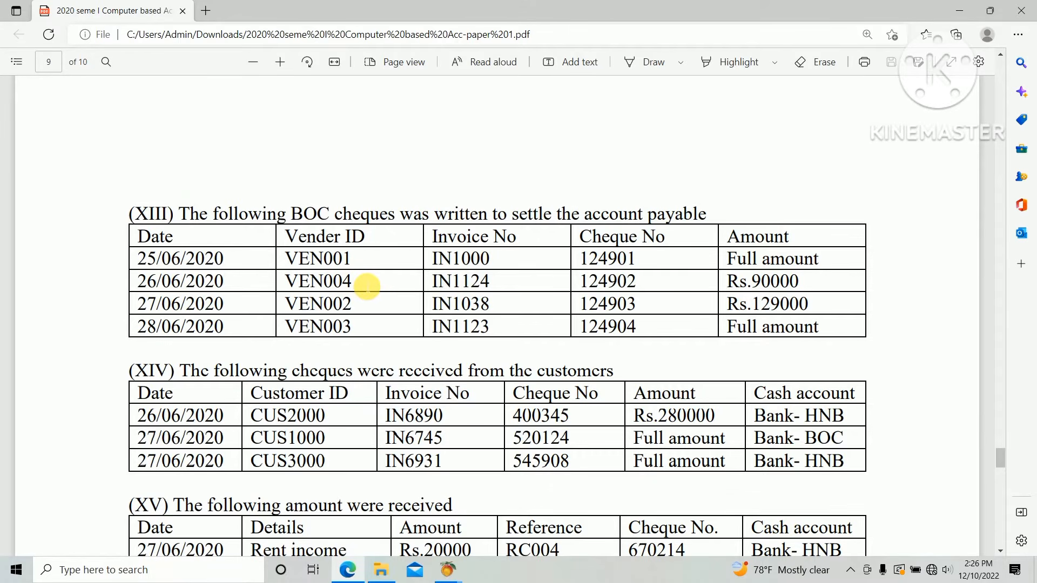
{"action": "key", "text": "alt+Tab"}
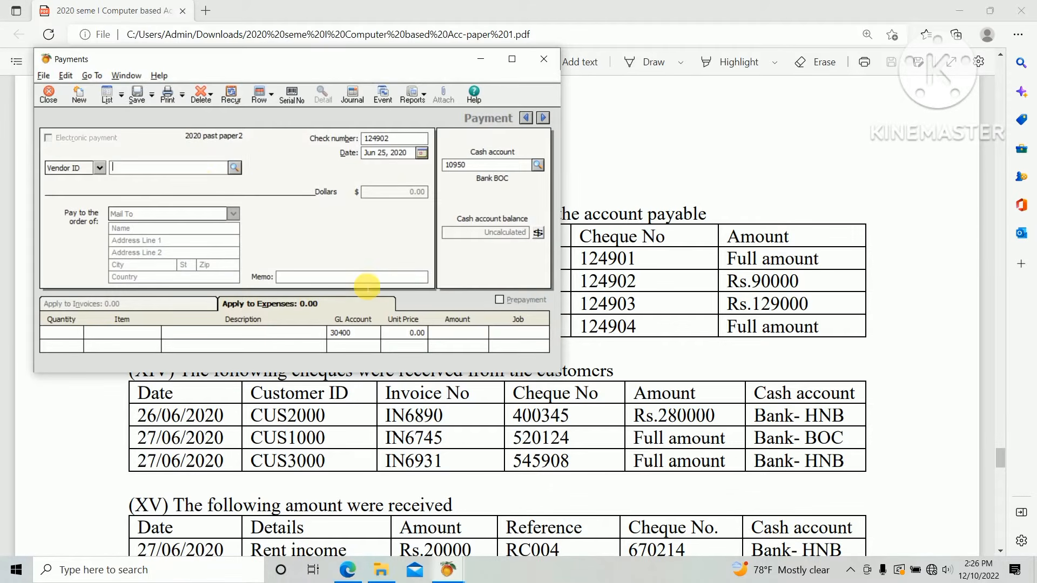
{"action": "left_click", "coordinate": [238, 167]}
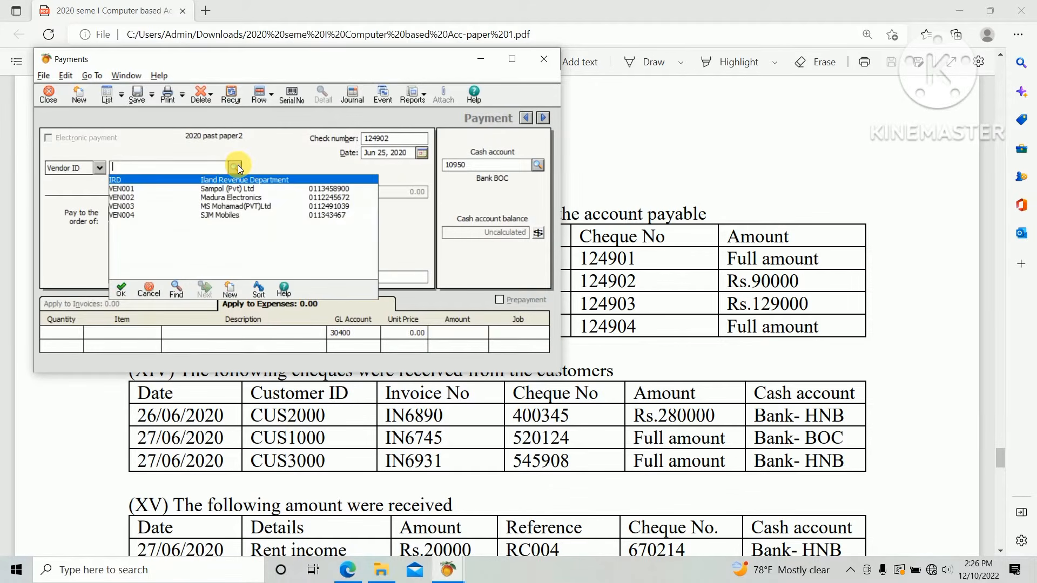
{"action": "left_click", "coordinate": [193, 213]}
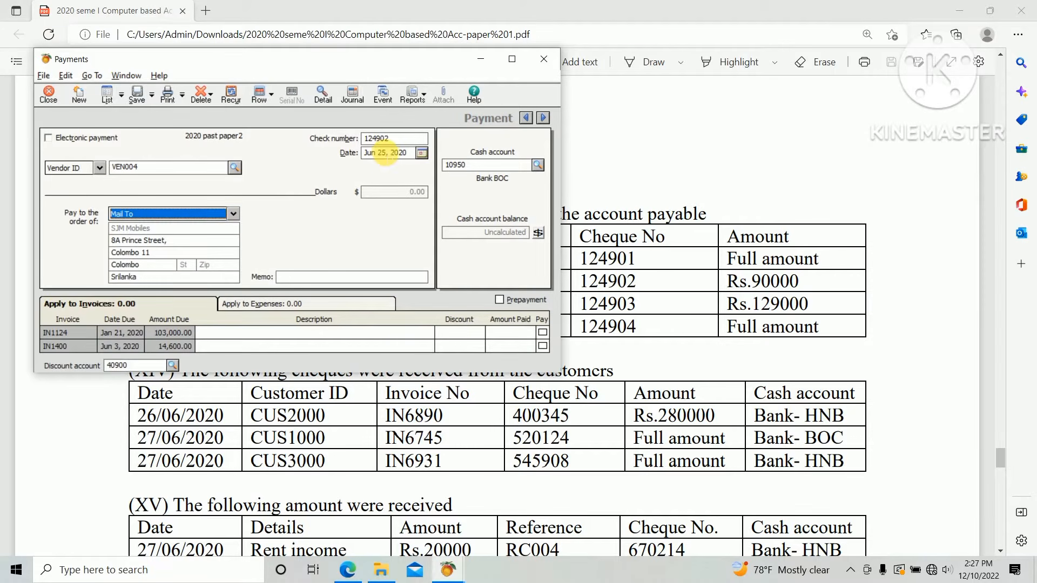
Set the payment date to June 26, 2020.
{"action": "key", "text": "alt+Tab"}
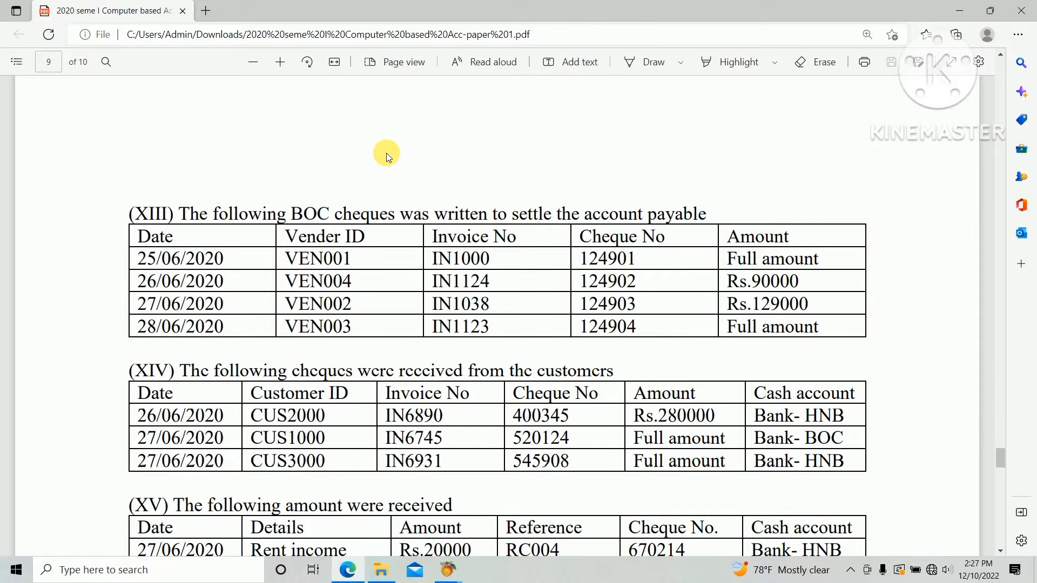
{"action": "key", "text": "alt+Tab"}
{"action": "left_click", "coordinate": [421, 153]}
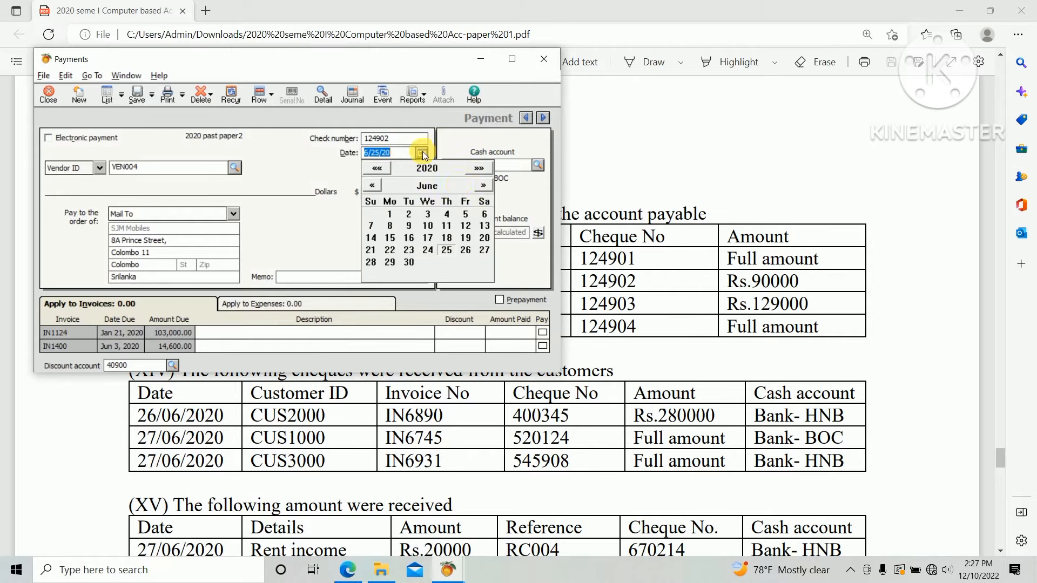
{"action": "left_click", "coordinate": [464, 249]}
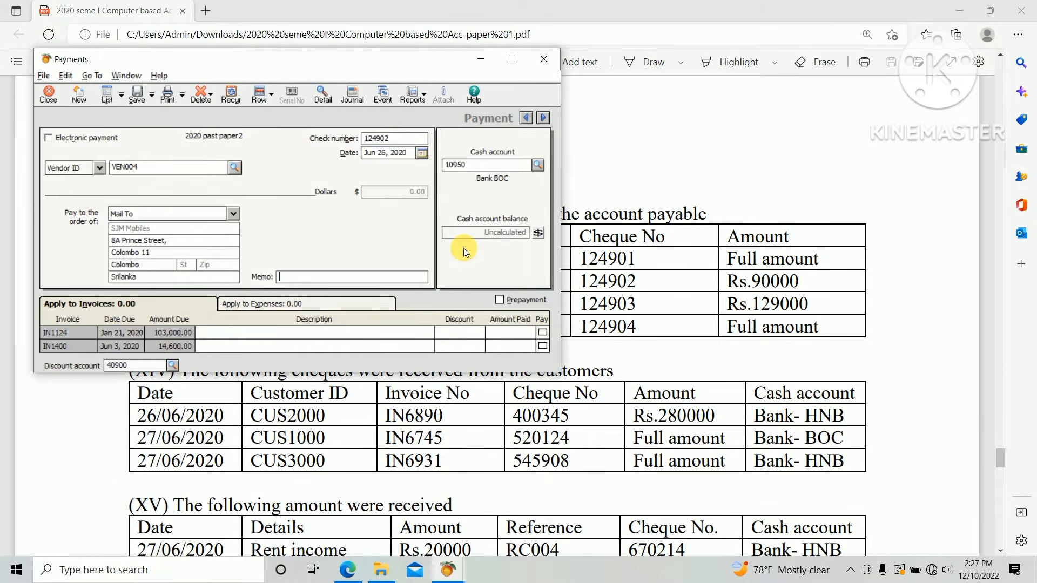
Compare the VEN004 cheque details in the exam paper with the payment form.
{"action": "key", "text": "alt+Tab"}
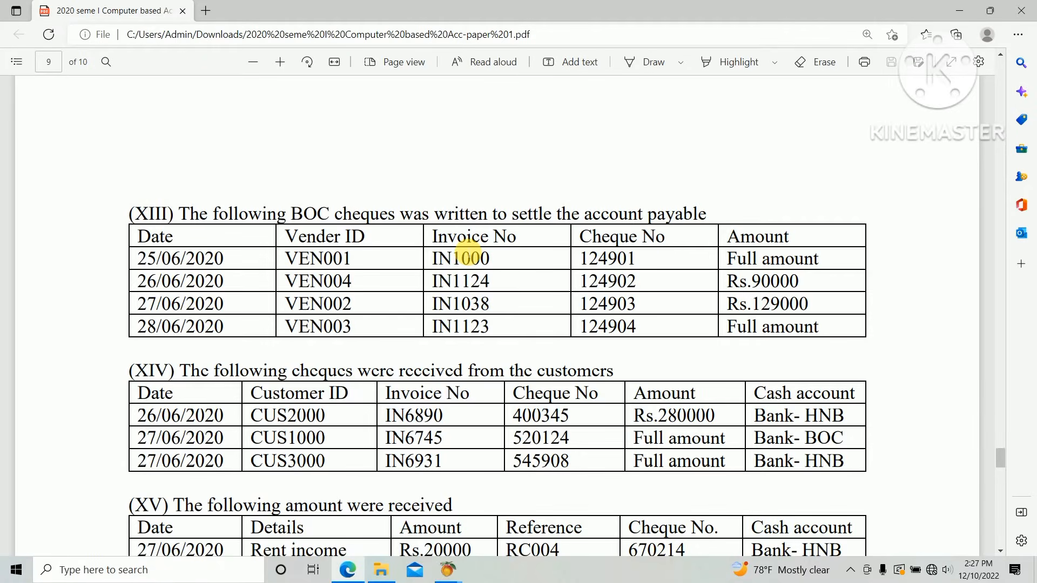
{"action": "key", "text": "alt+Tab"}
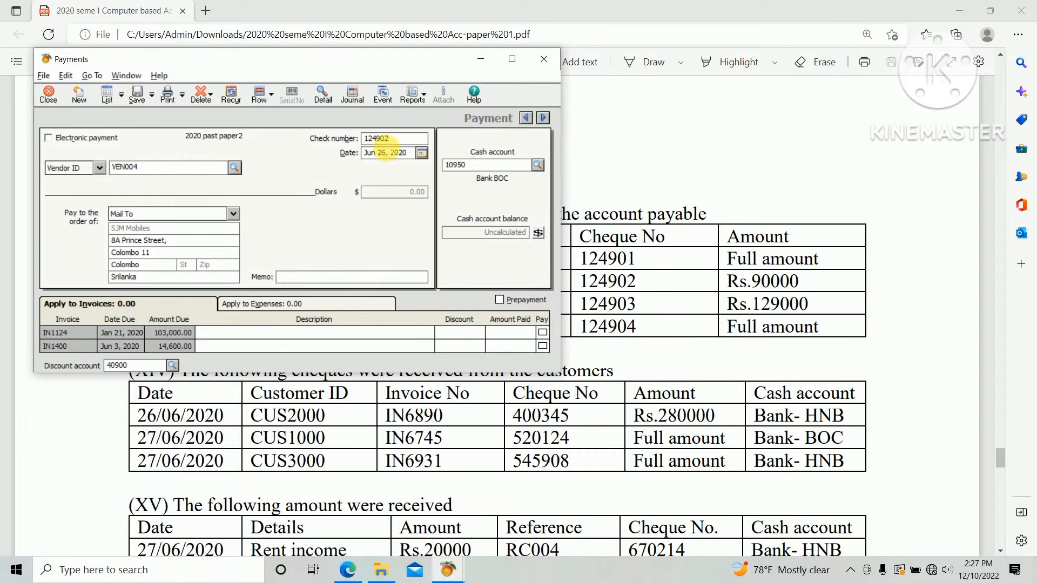
{"action": "key", "text": "alt+Tab"}
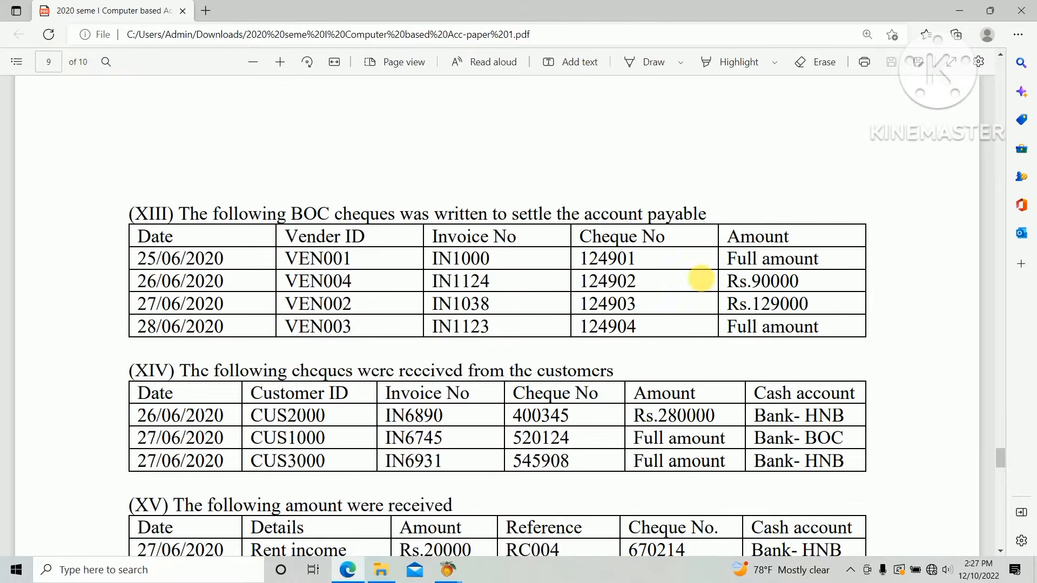
{"action": "key", "text": "alt+Tab"}
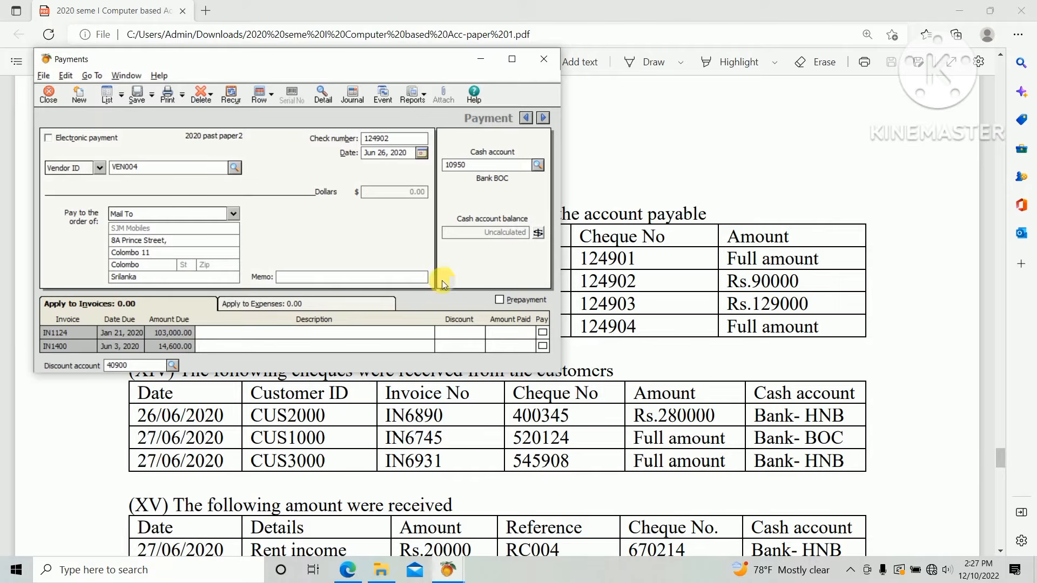
{"action": "key", "text": "alt+Tab"}
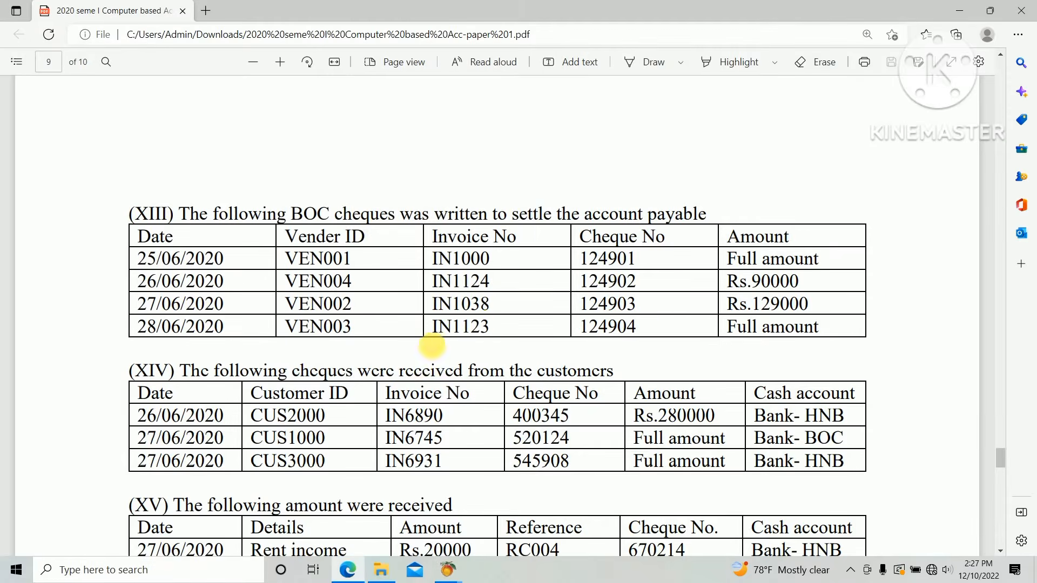
{"action": "key", "text": "alt+Tab"}
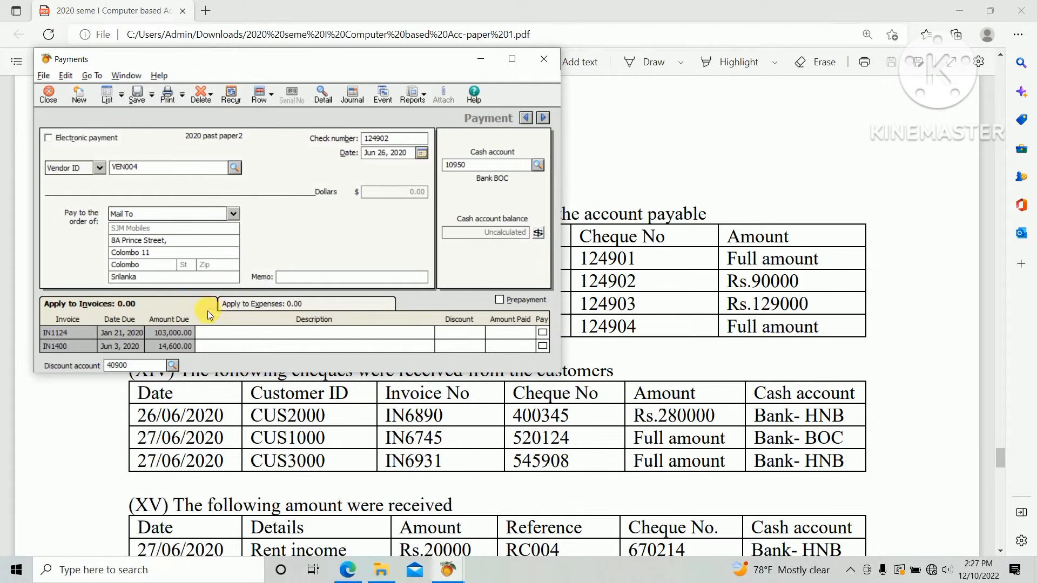
Apply a payment of 90000 to invoice IN1124 and save the payment.
{"action": "left_click", "coordinate": [497, 335]}
{"action": "type", "text": "90000"}
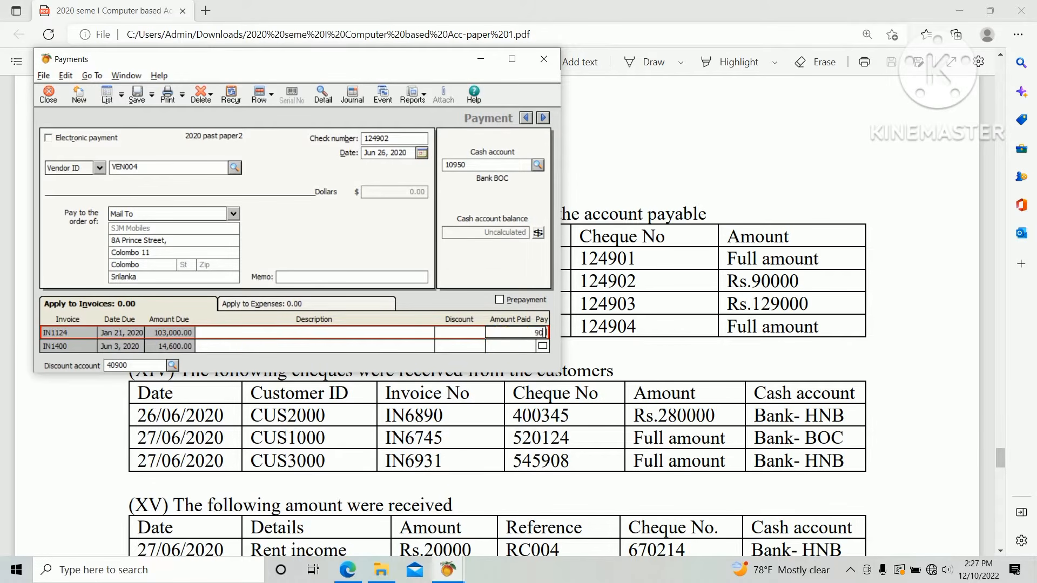
{"action": "key", "text": "Tab"}
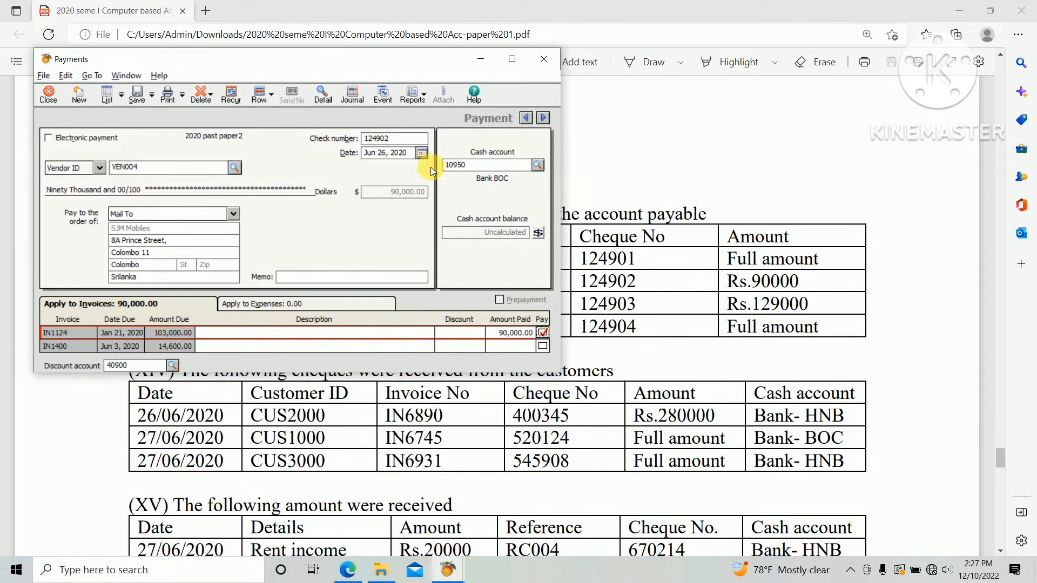
{"action": "left_click", "coordinate": [138, 95]}
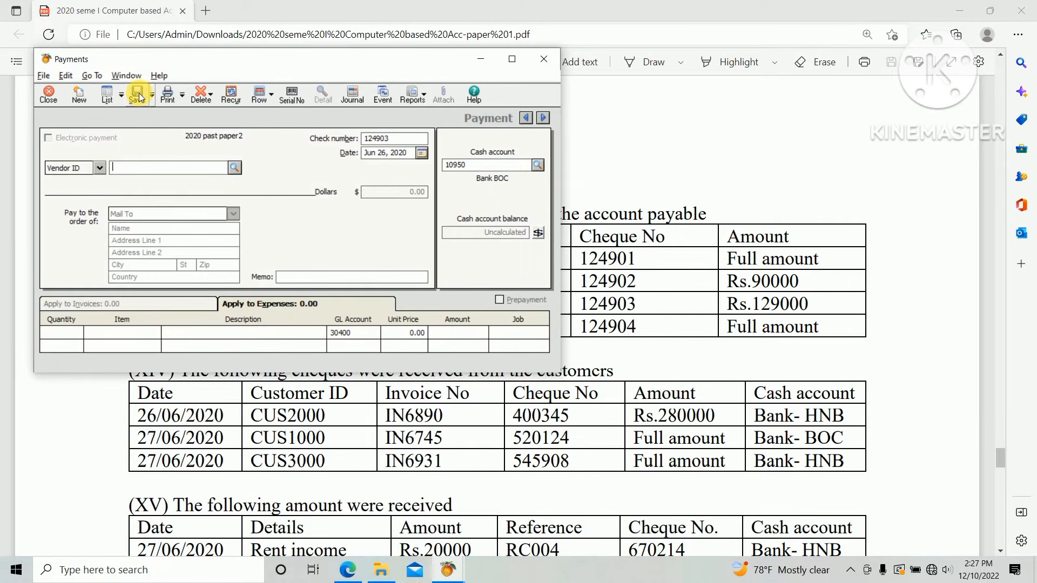
Select vendor VEN002 for the next payment with check number 124903.
{"action": "key", "text": "alt+Tab"}
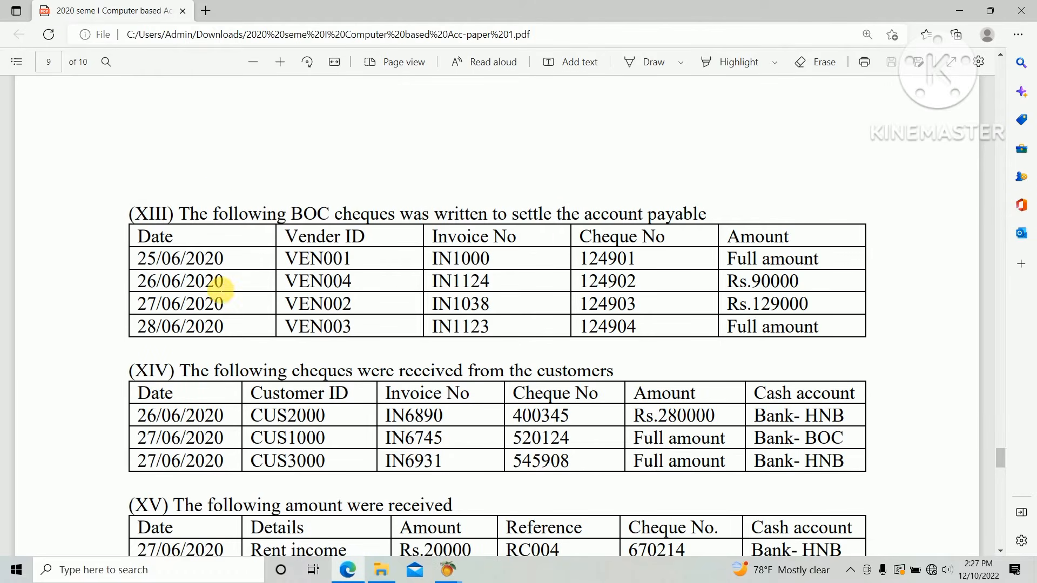
{"action": "key", "text": "alt+Tab"}
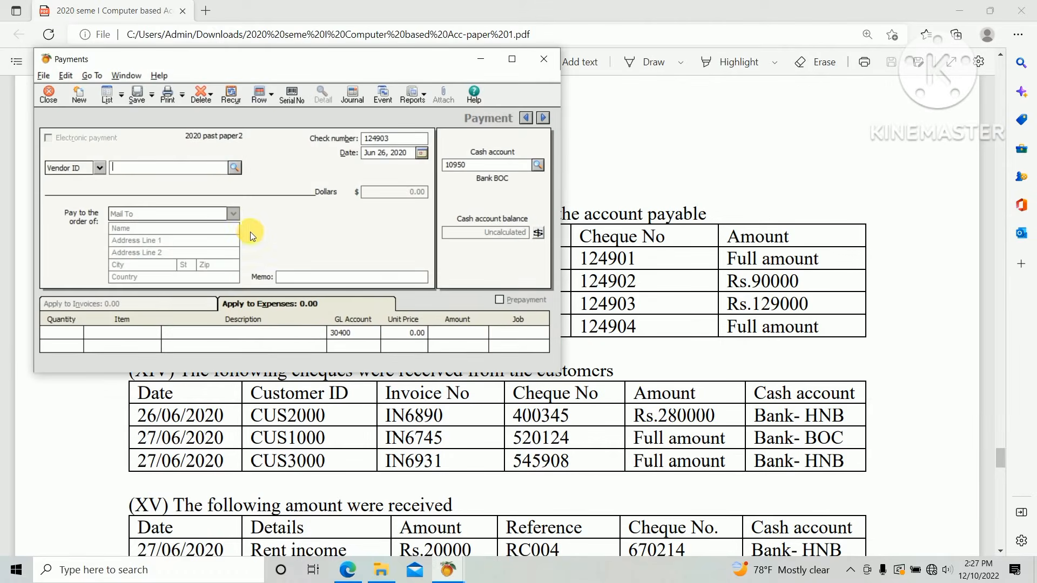
{"action": "left_click", "coordinate": [234, 168]}
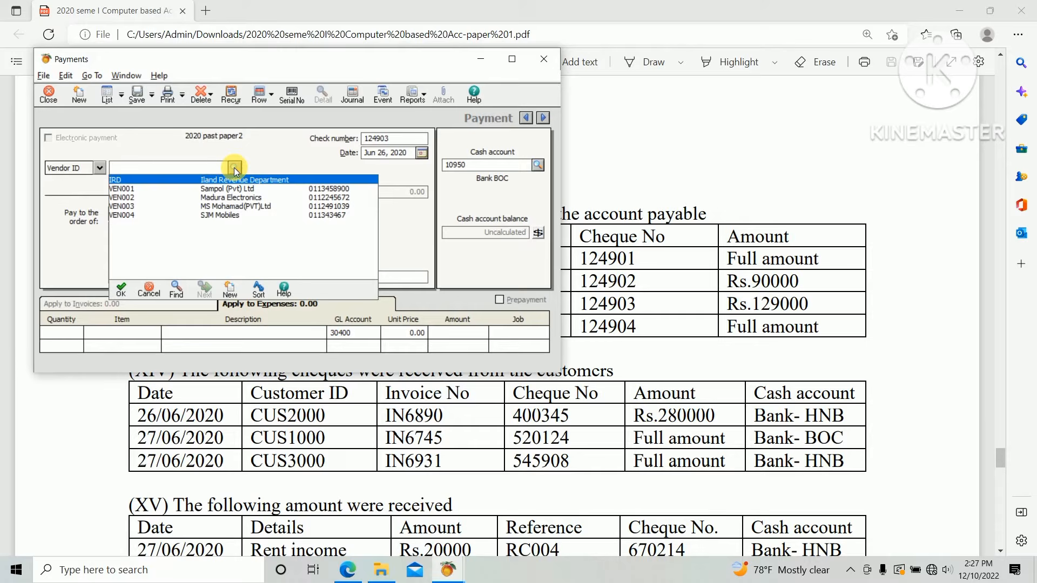
{"action": "double_click", "coordinate": [200, 197]}
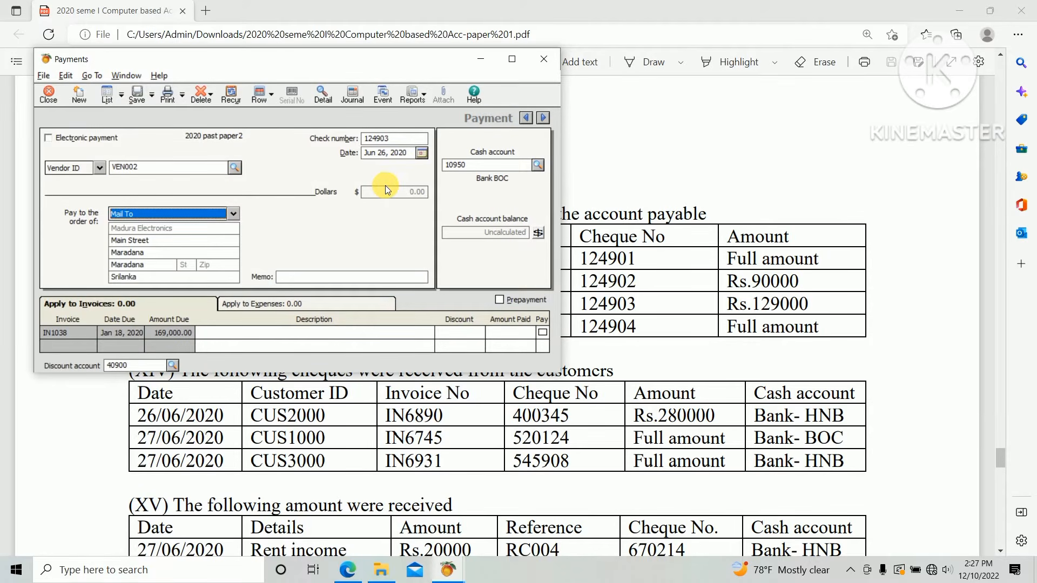
Set the payment date to June 27, 2020.
{"action": "key", "text": "alt+Tab"}
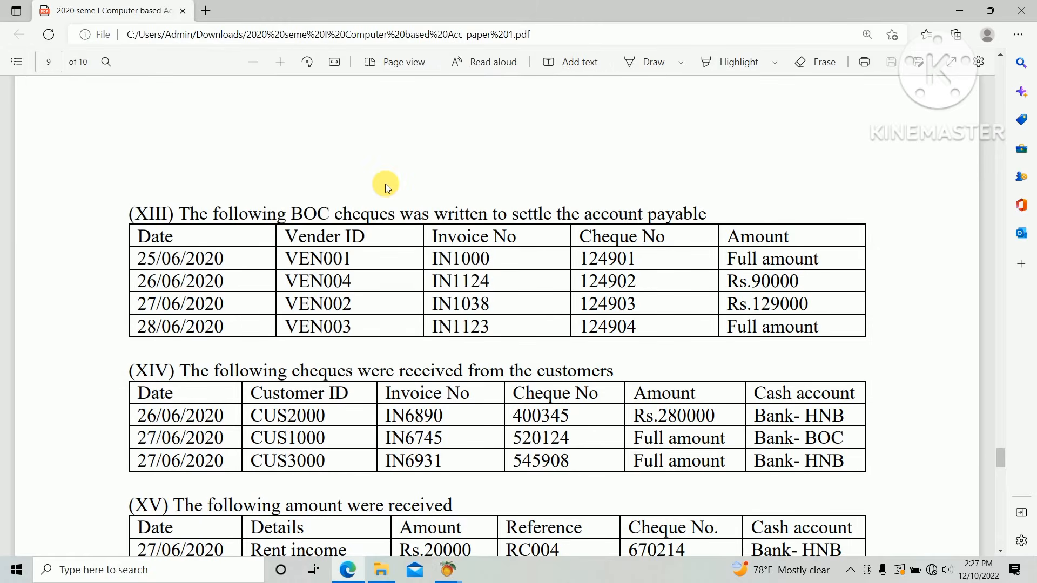
{"action": "key", "text": "alt+Tab"}
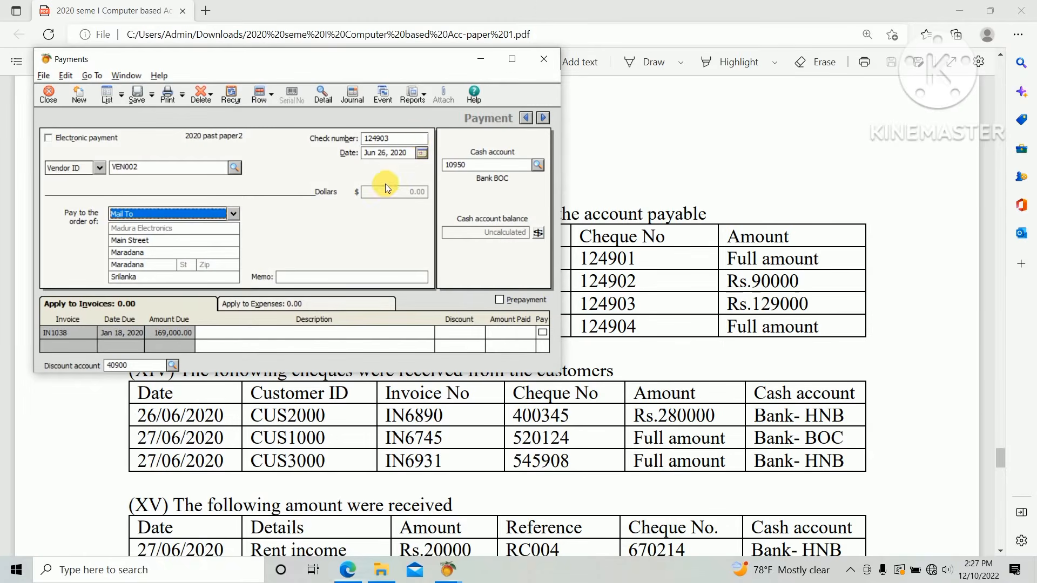
{"action": "key", "text": "alt+Tab"}
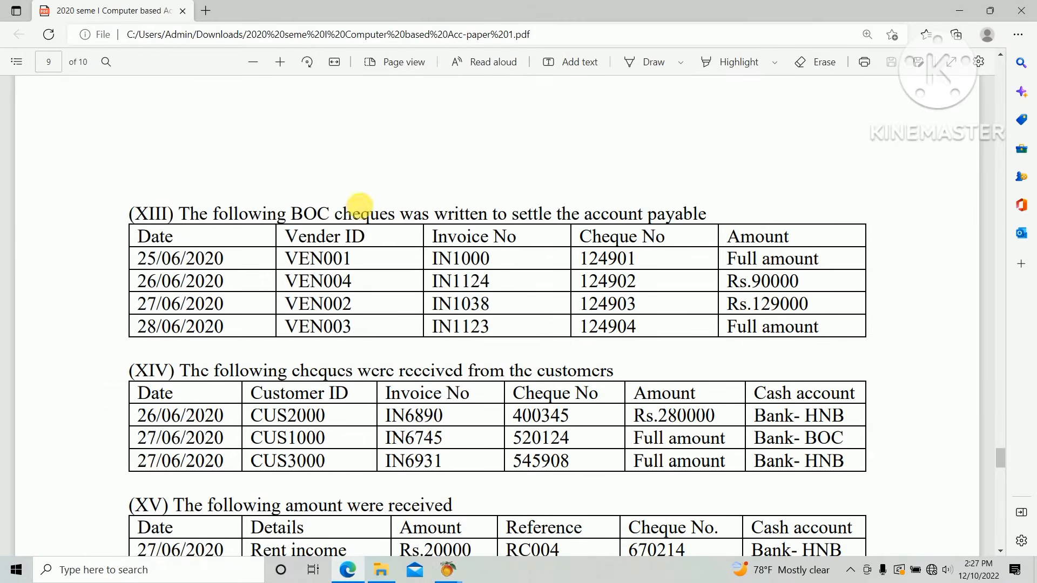
{"action": "key", "text": "alt+Tab"}
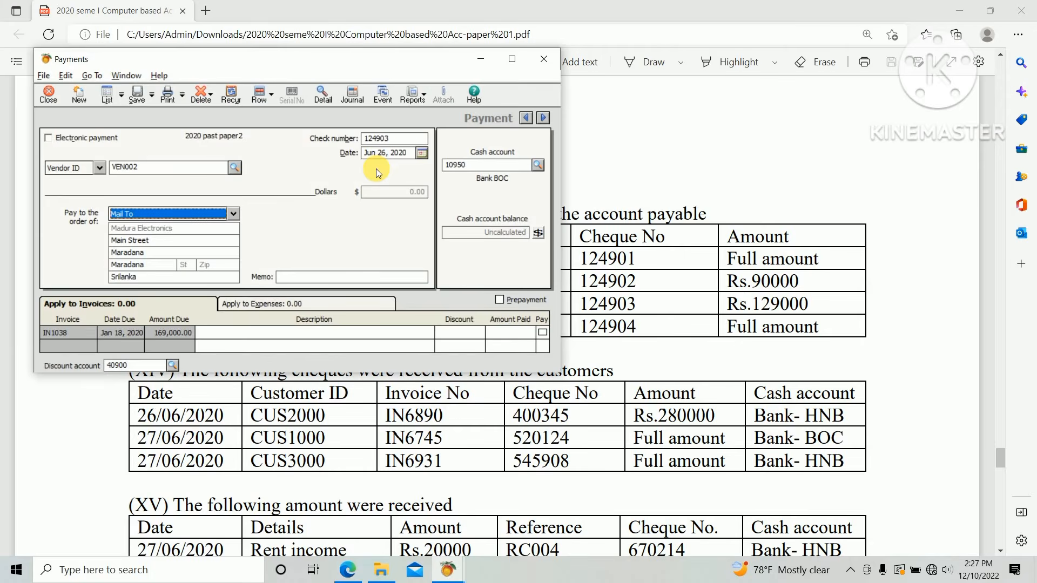
{"action": "left_click", "coordinate": [420, 154]}
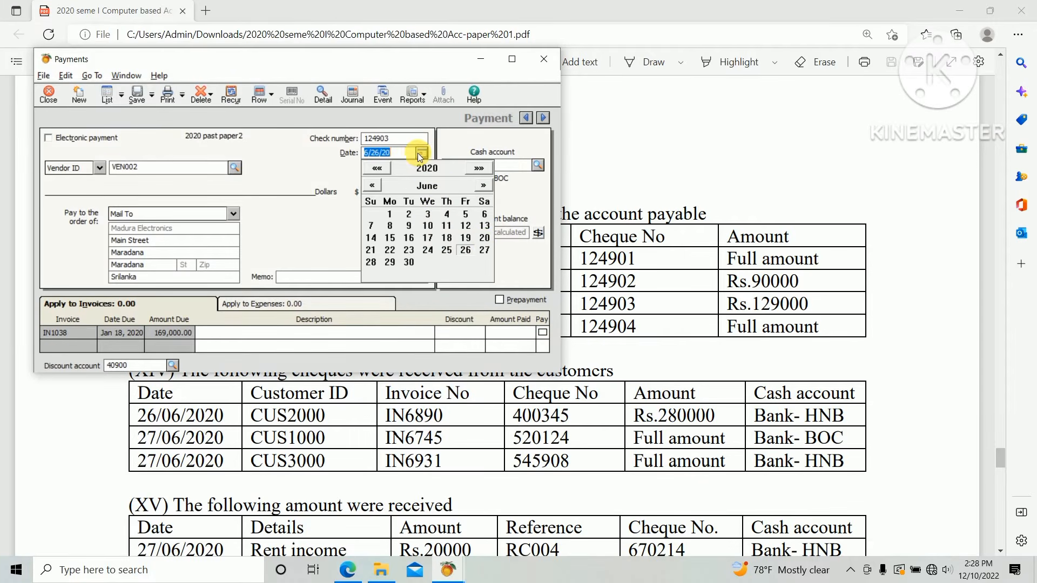
{"action": "left_click", "coordinate": [485, 251]}
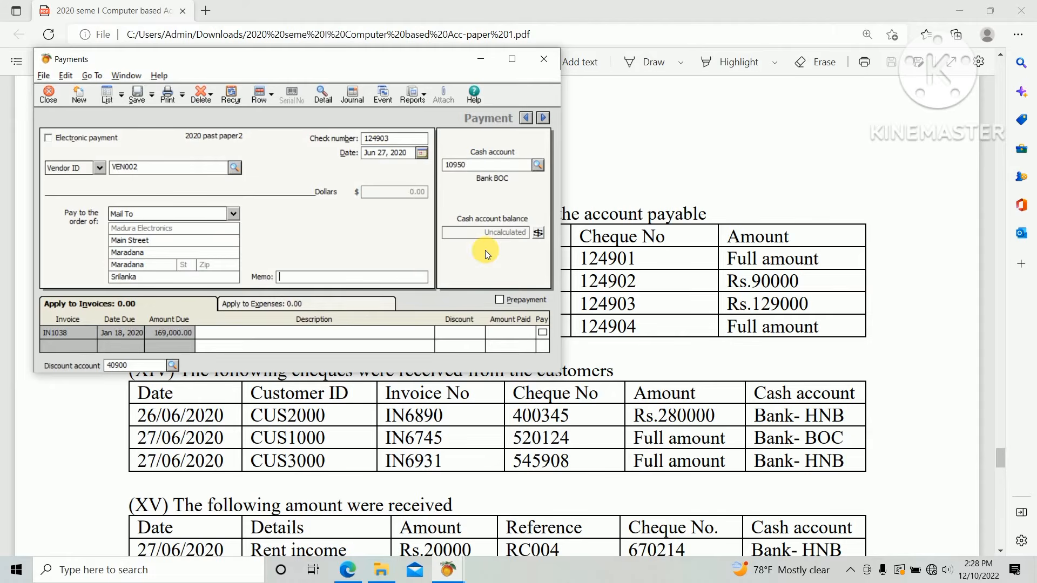
Apply a payment of 129,000 to invoice IN1038 and save the payment.
{"action": "key", "text": "alt+Tab"}
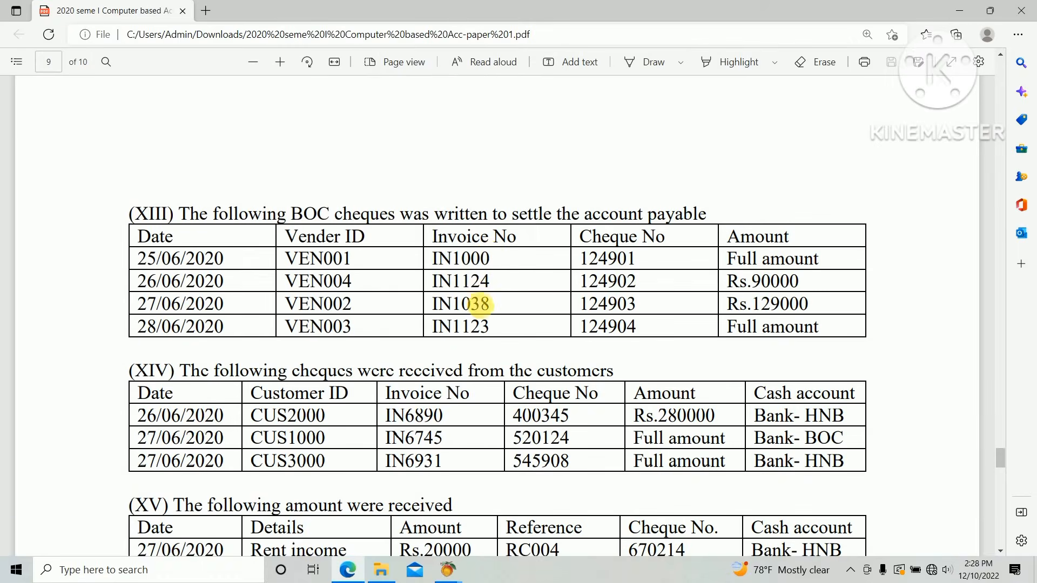
{"action": "key", "text": "alt+Tab"}
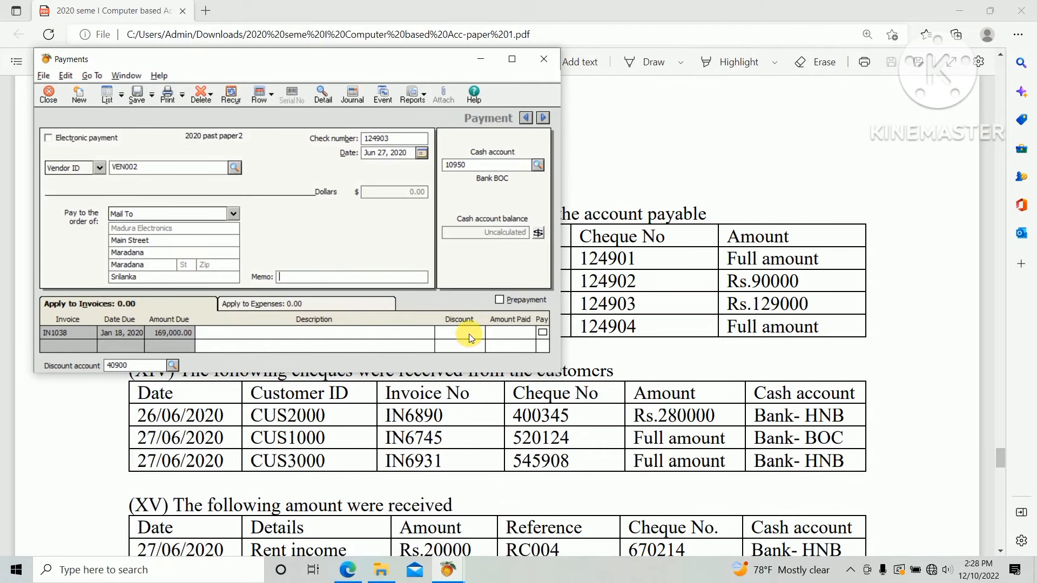
{"action": "left_click", "coordinate": [512, 334]}
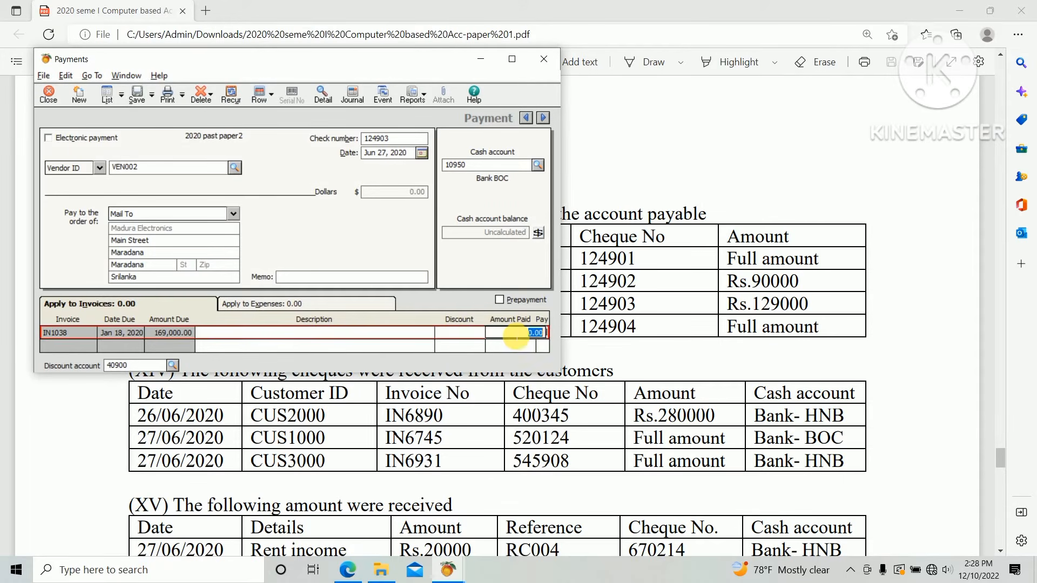
{"action": "type", "text": "1"}
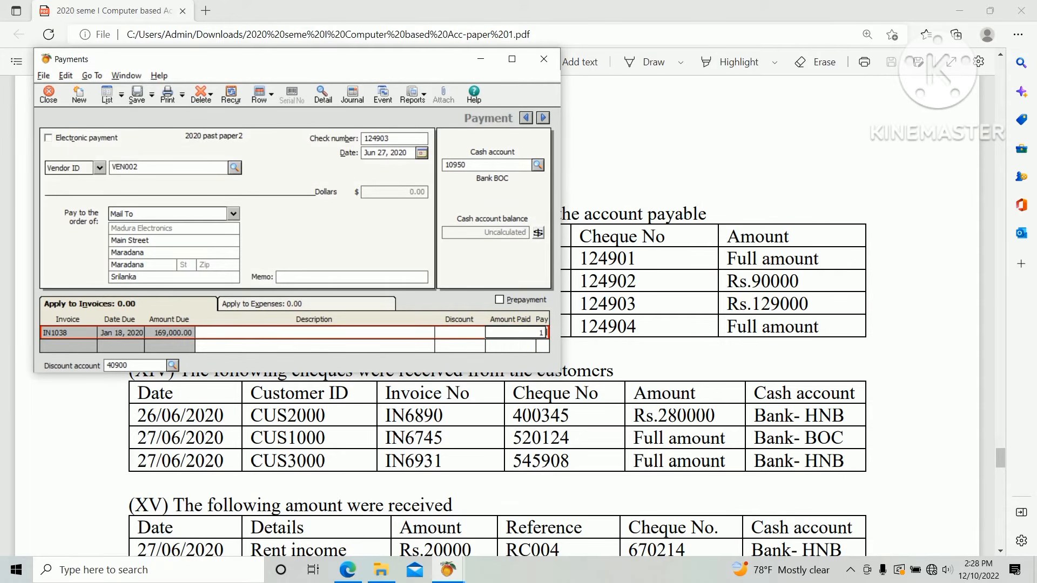
{"action": "type", "text": "29,000"}
{"action": "key", "text": "Tab"}
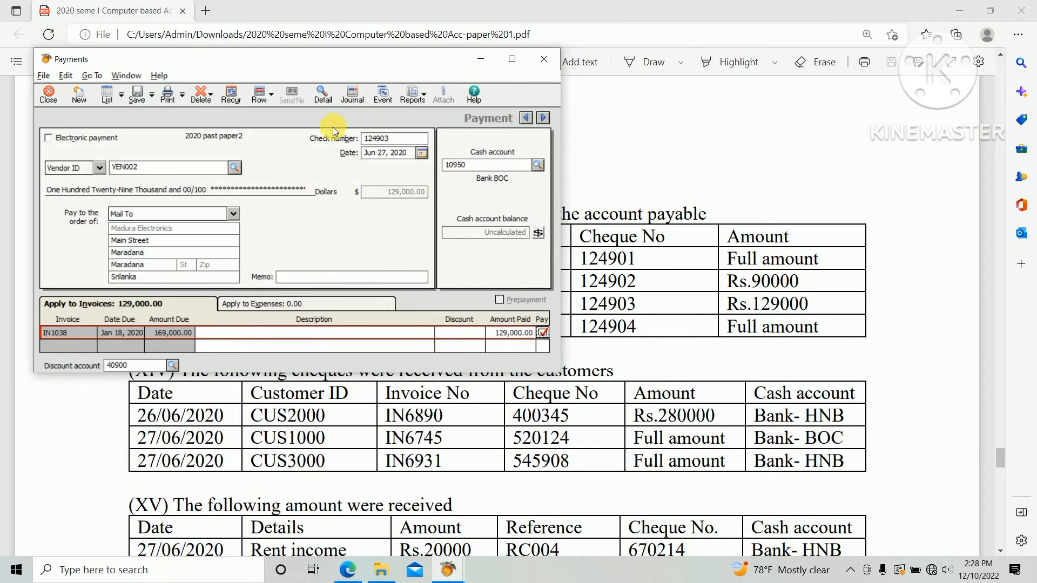
{"action": "left_click", "coordinate": [138, 97]}
Select vendor VEN003 for the next payment with check number 124904.
{"action": "key", "text": "alt+Tab"}
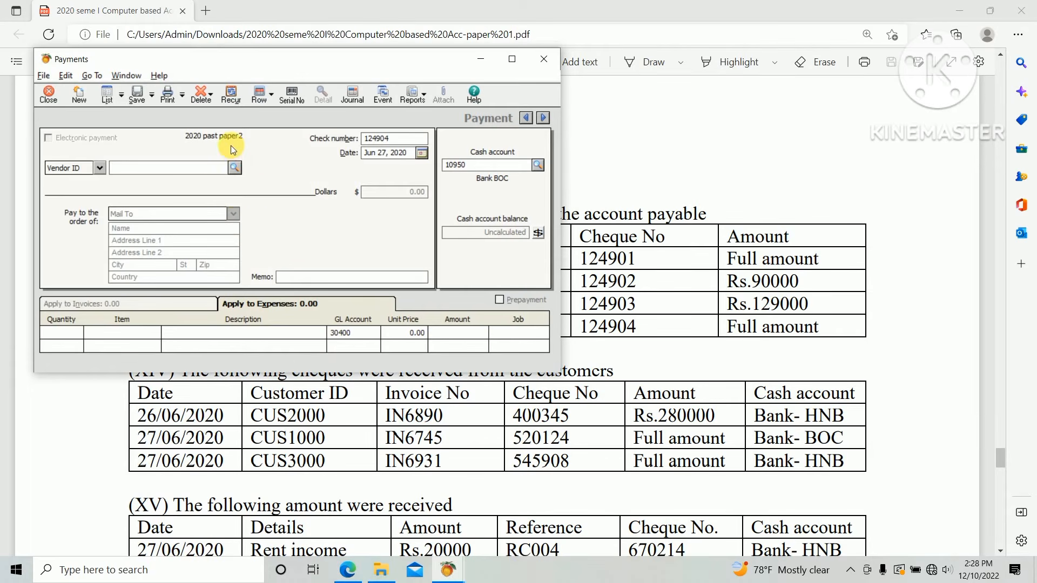
{"action": "left_click", "coordinate": [234, 168]}
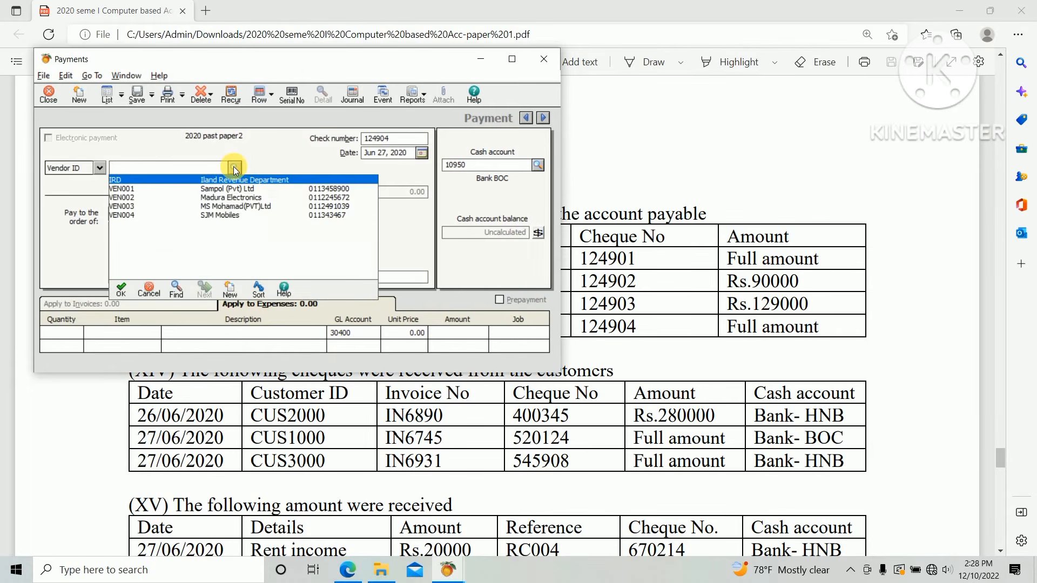
{"action": "double_click", "coordinate": [177, 208]}
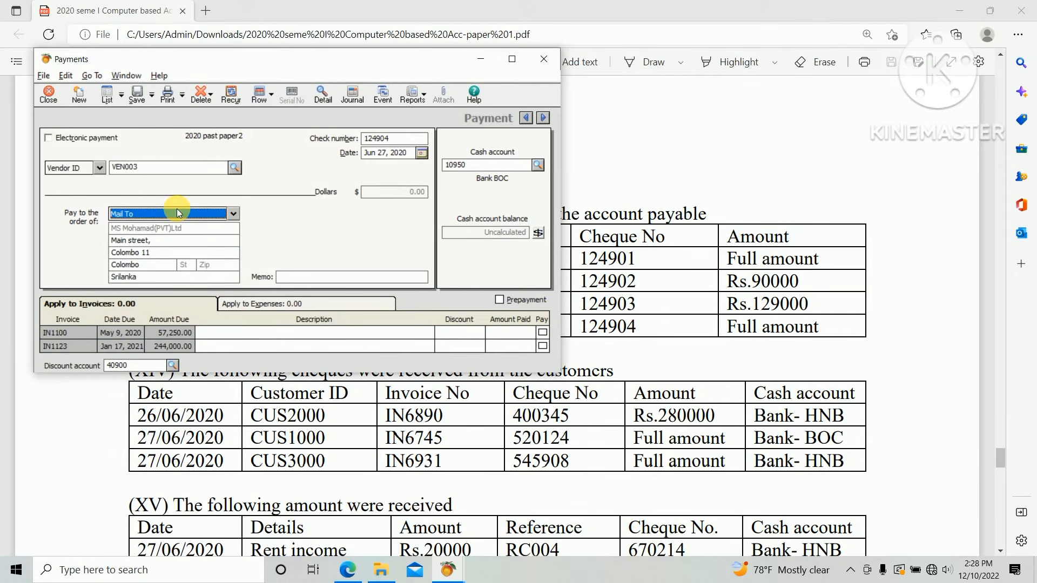
Set the payment date to June 28, 2020.
{"action": "key", "text": "alt+Tab"}
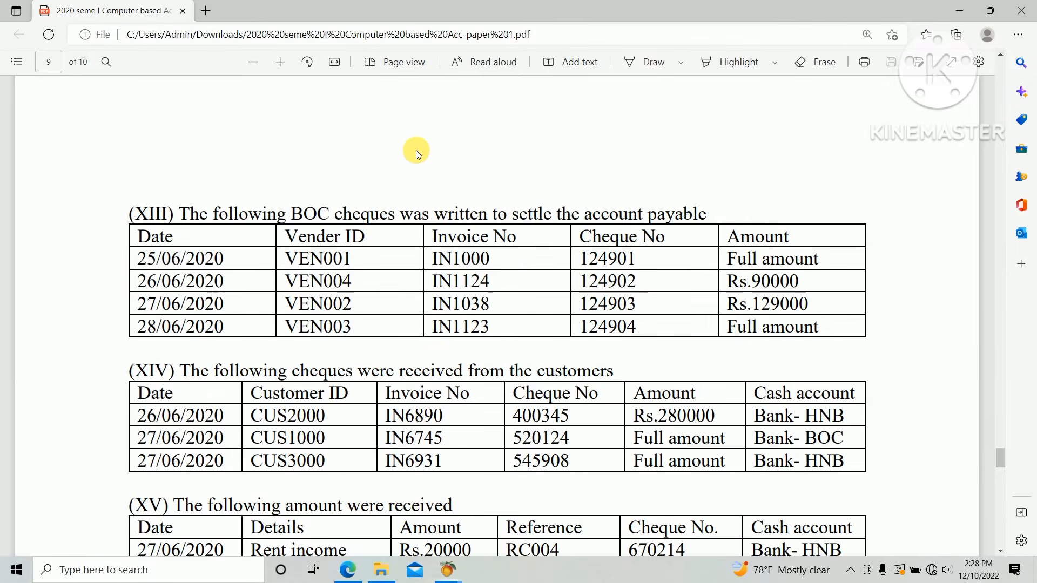
{"action": "key", "text": "alt+Tab"}
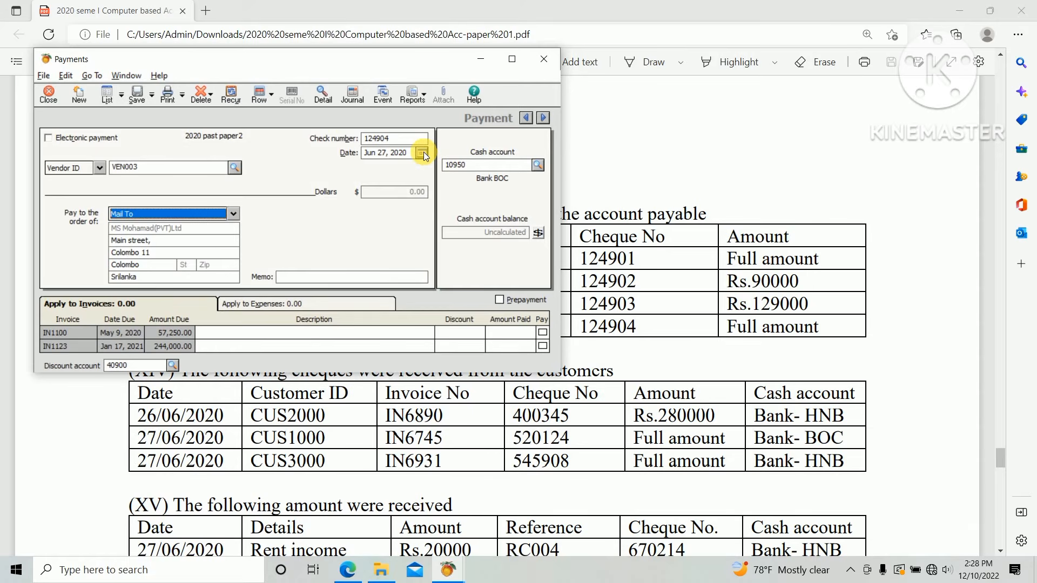
{"action": "left_click", "coordinate": [422, 153]}
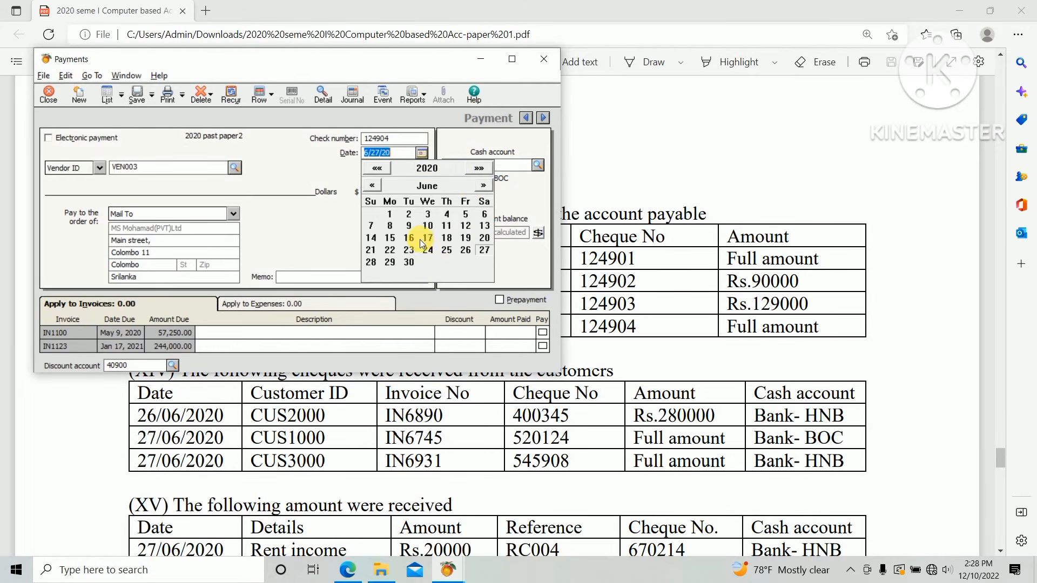
{"action": "left_click", "coordinate": [373, 264]}
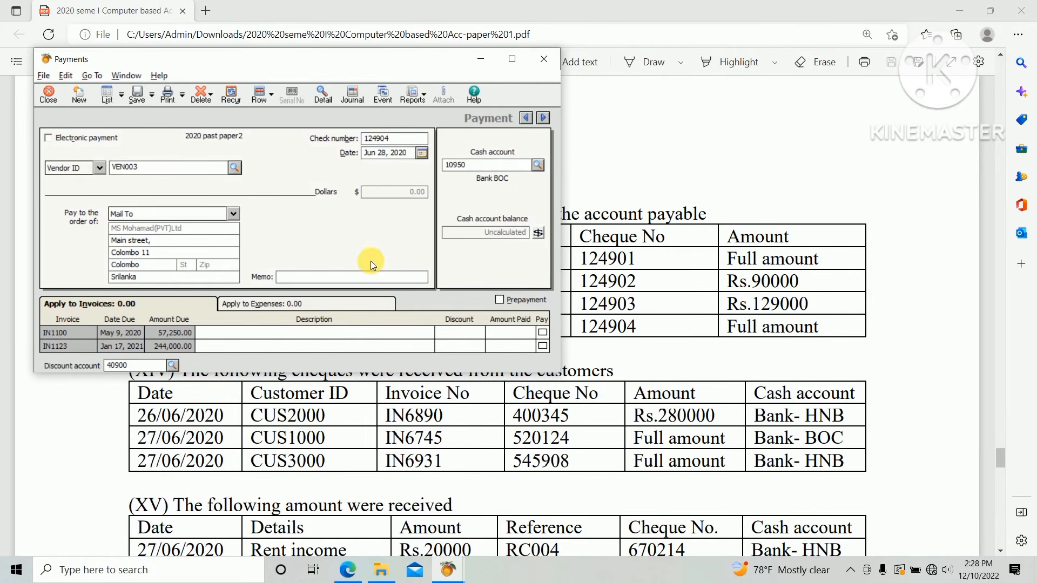
Mark invoice IN1123 to be paid in full.
{"action": "key", "text": "alt+Tab"}
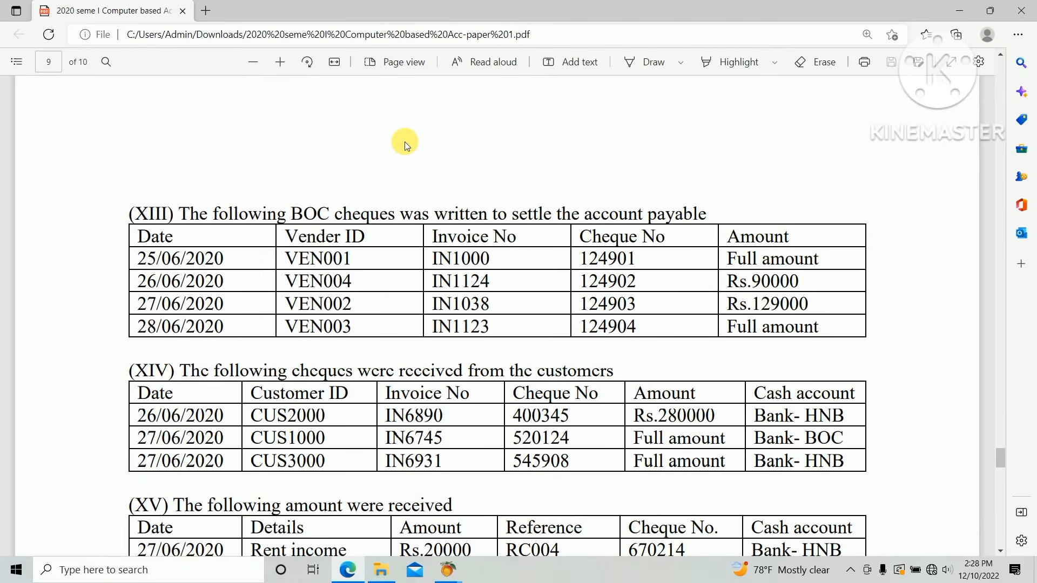
{"action": "key", "text": "alt+Tab"}
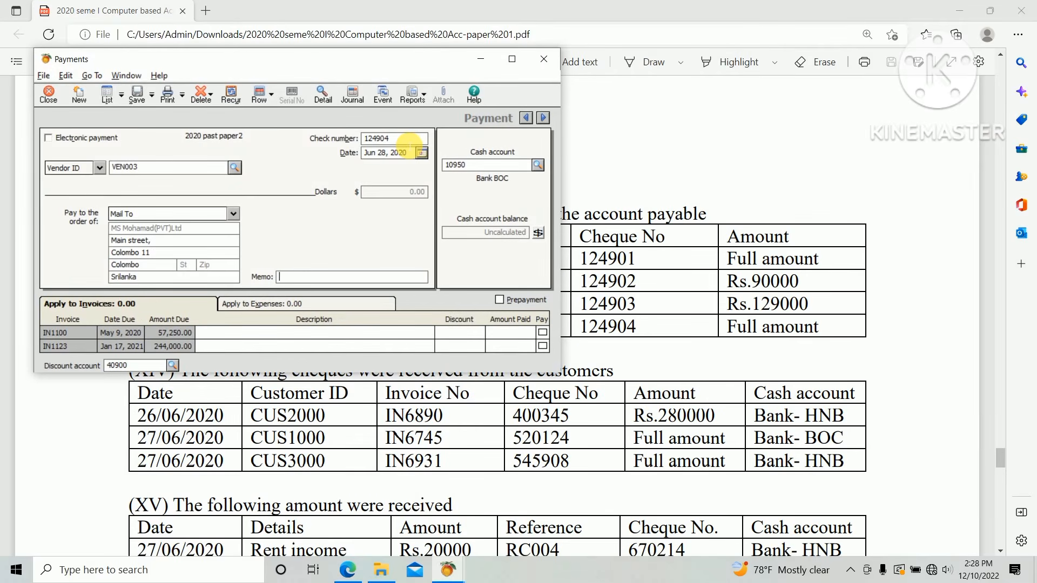
{"action": "key", "text": "alt+Tab"}
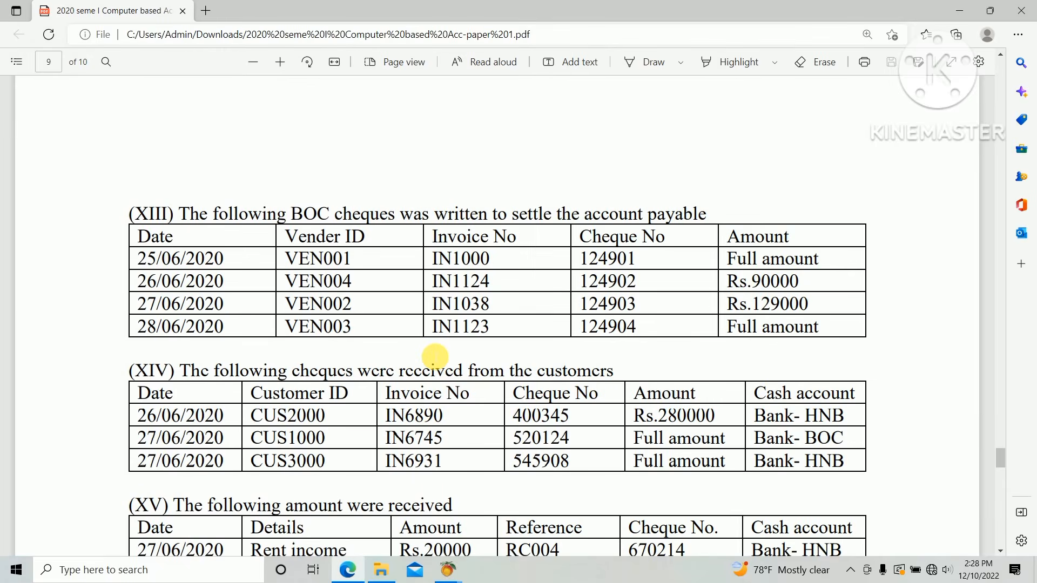
{"action": "key", "text": "alt+Tab"}
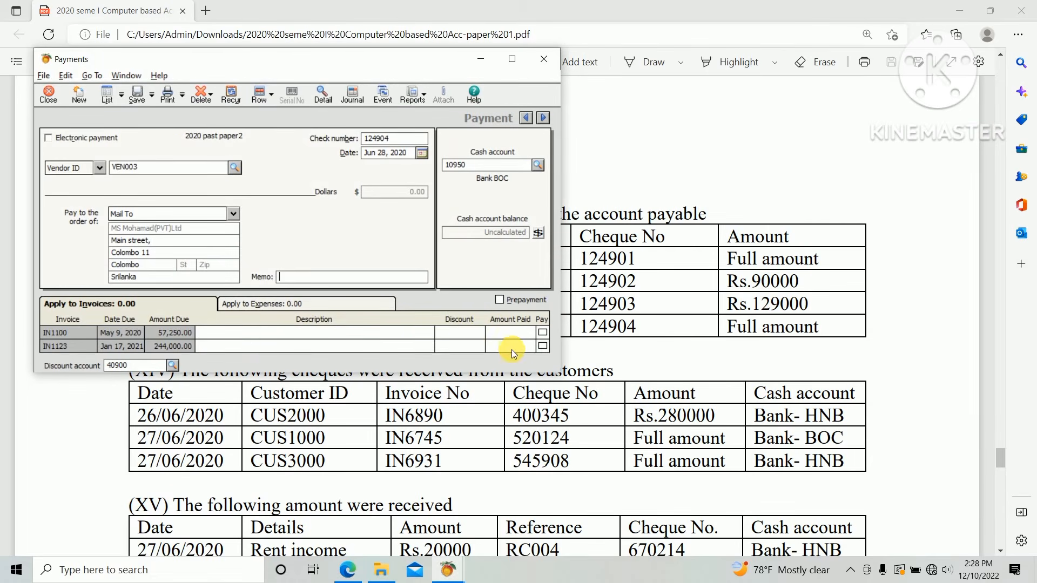
{"action": "left_click", "coordinate": [542, 347]}
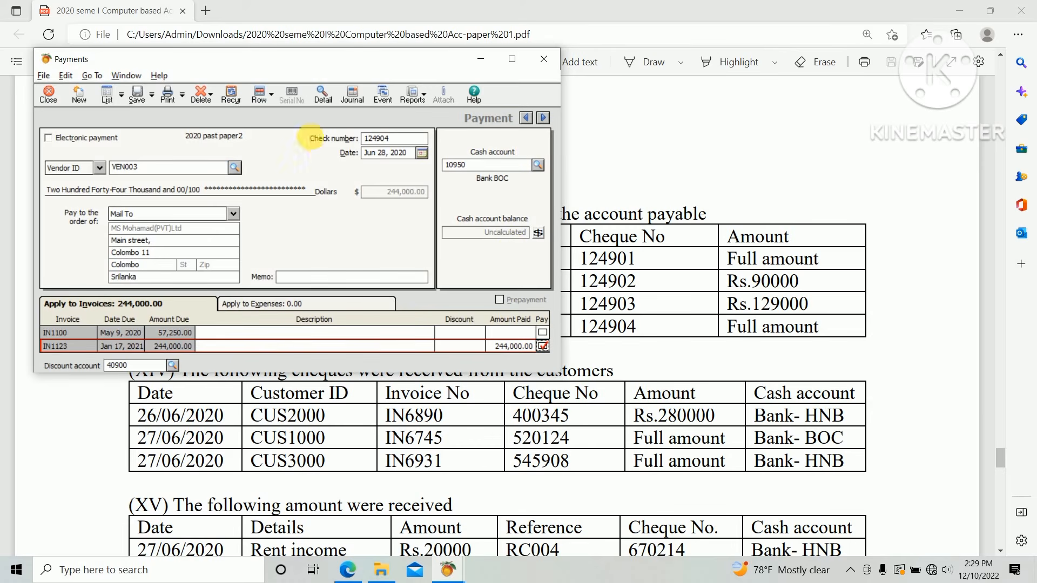
Save the payment and close the Payments window.
{"action": "left_click", "coordinate": [135, 93]}
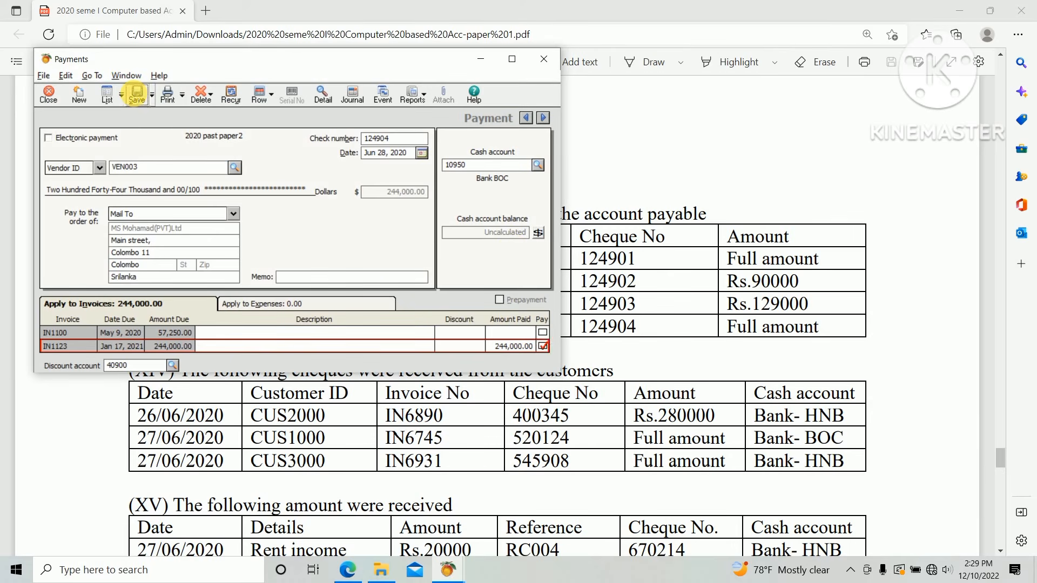
{"action": "left_click", "coordinate": [544, 58]}
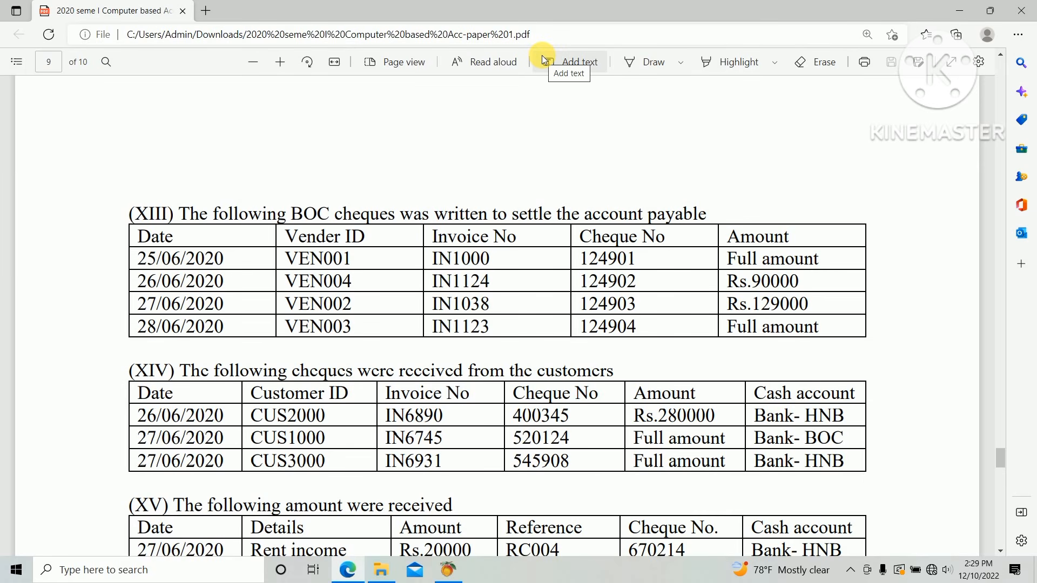